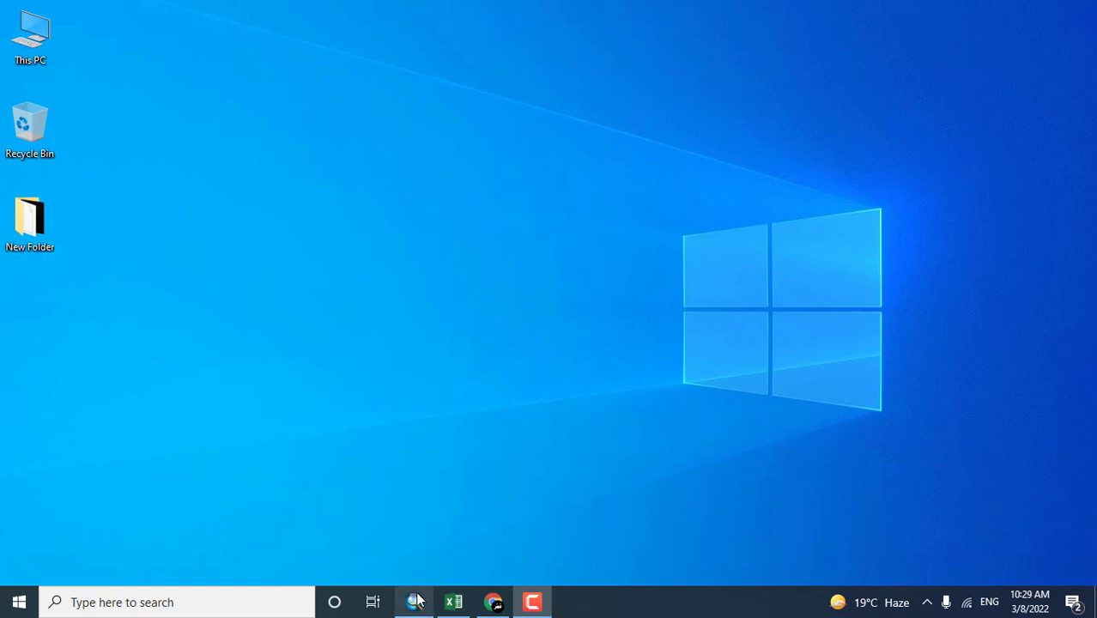
Restore the ArcMap window showing the untitled map with the Watershed and DEM_Profile layers.
{"action": "mouse_move", "coordinate": [414, 601]}
{"action": "left_click", "coordinate": [413, 542]}
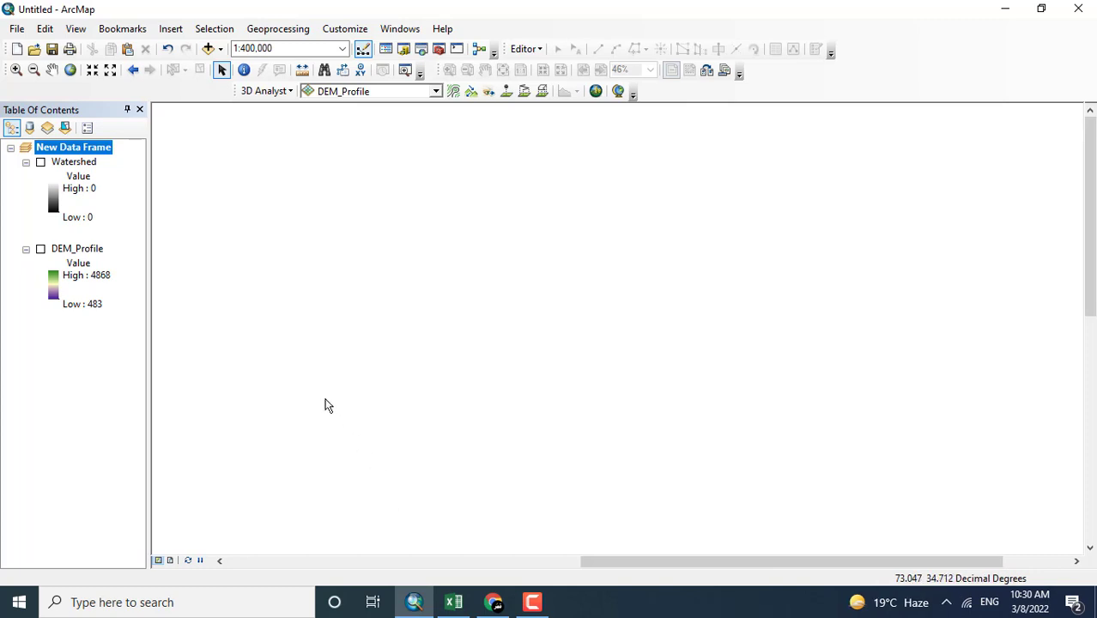
Show DEM_Profile with the green-to-brown colour ramp, not inverted, so lowlands are green.
{"action": "left_click", "coordinate": [40, 249]}
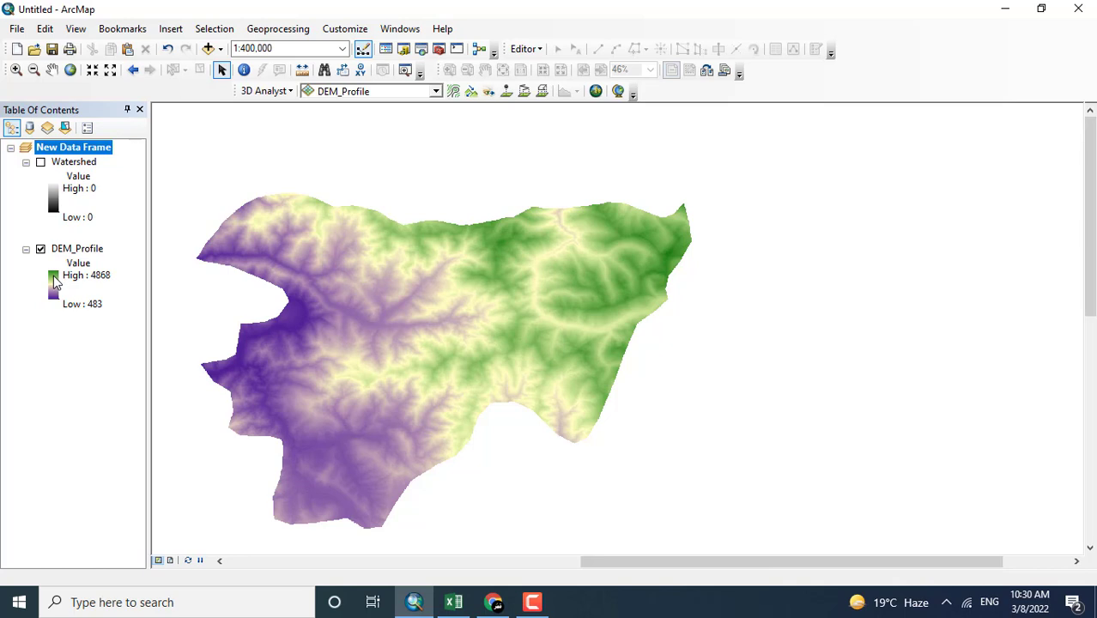
{"action": "double_click", "coordinate": [54, 281]}
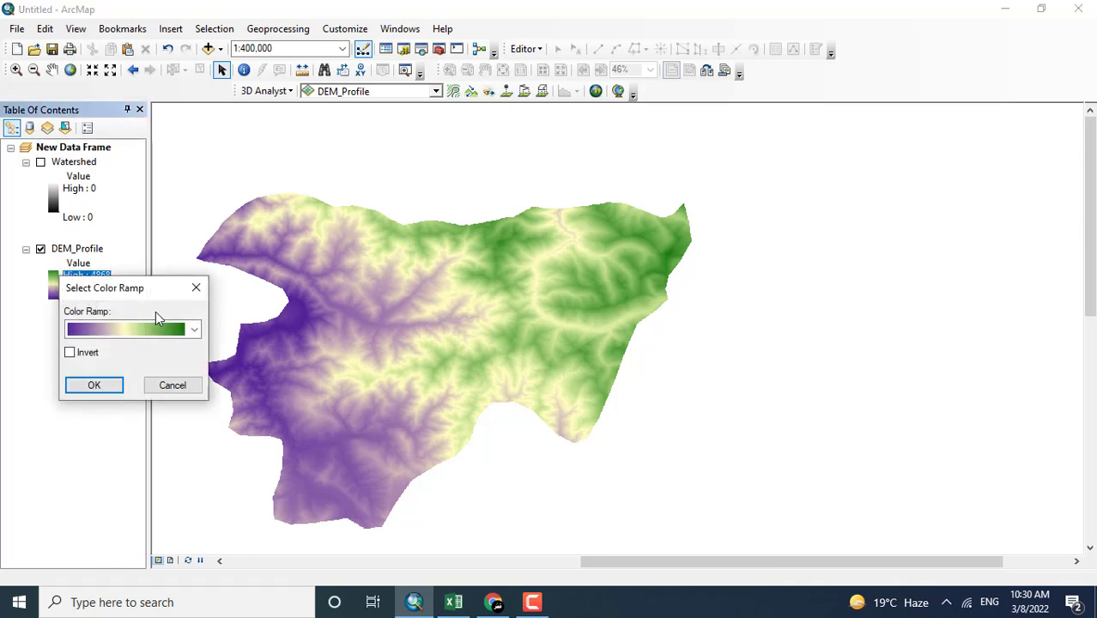
{"action": "left_click", "coordinate": [70, 352]}
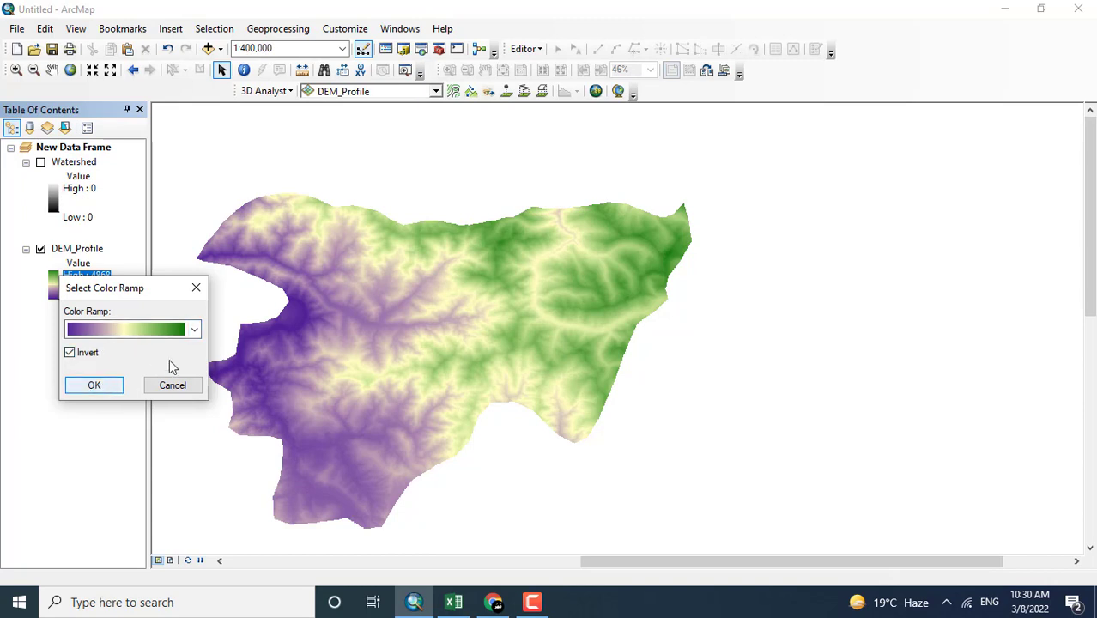
{"action": "left_click", "coordinate": [195, 330]}
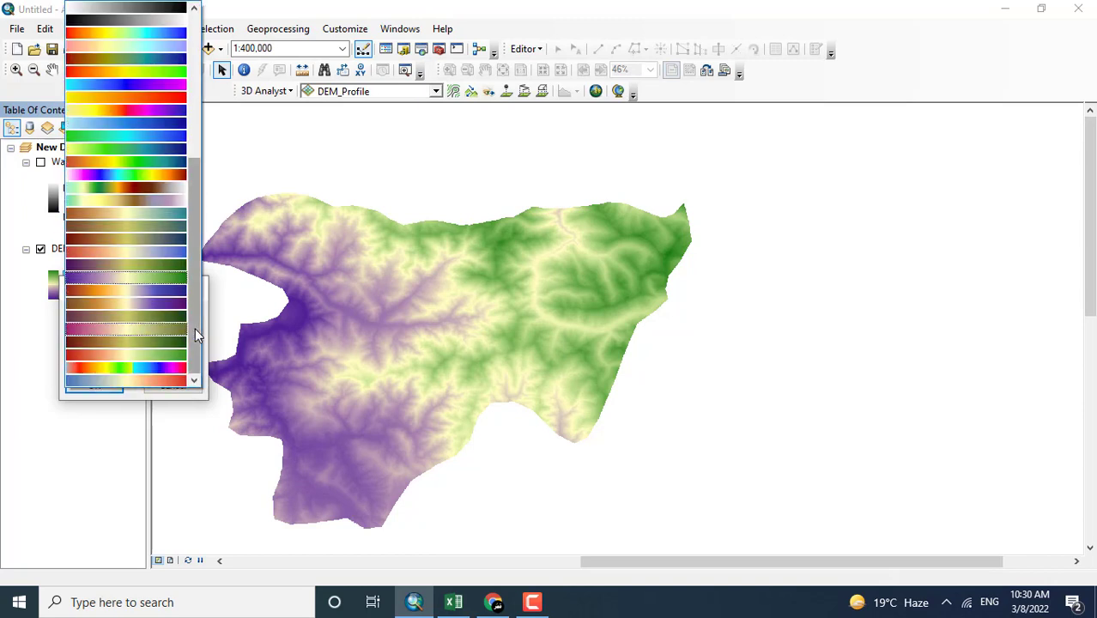
{"action": "left_click", "coordinate": [181, 189]}
{"action": "left_click", "coordinate": [92, 385]}
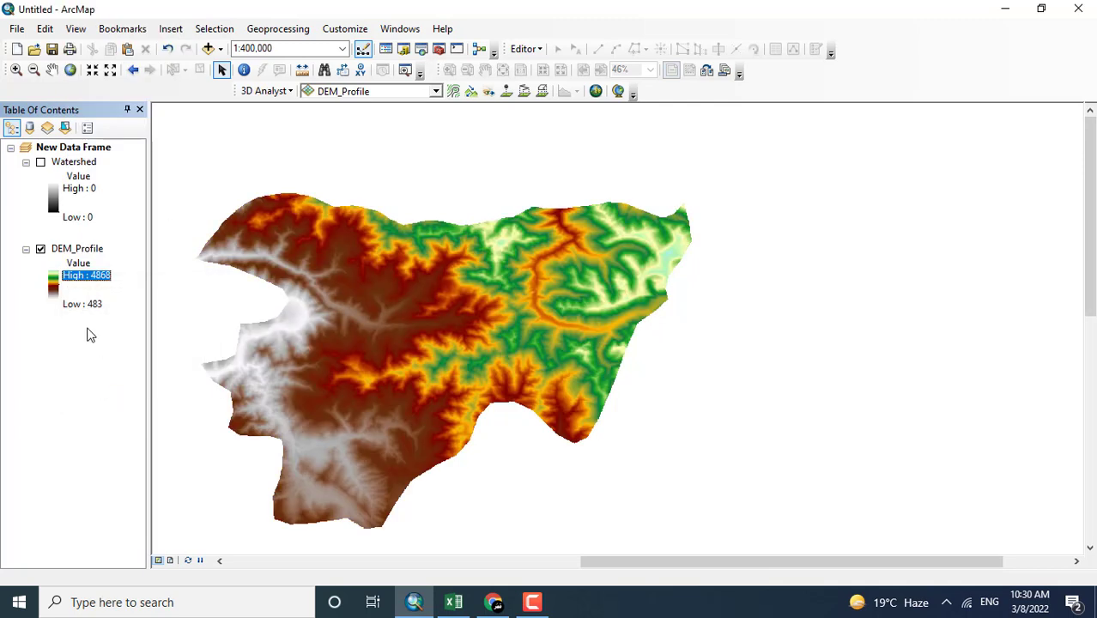
{"action": "left_click", "coordinate": [57, 289]}
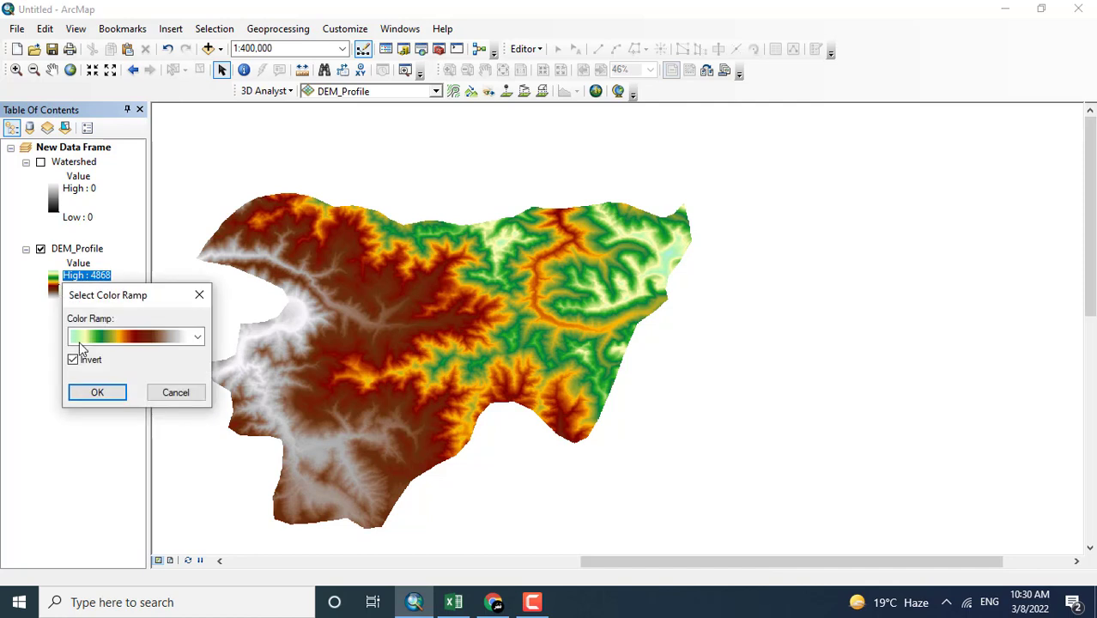
{"action": "left_click", "coordinate": [73, 360]}
{"action": "left_click", "coordinate": [95, 393]}
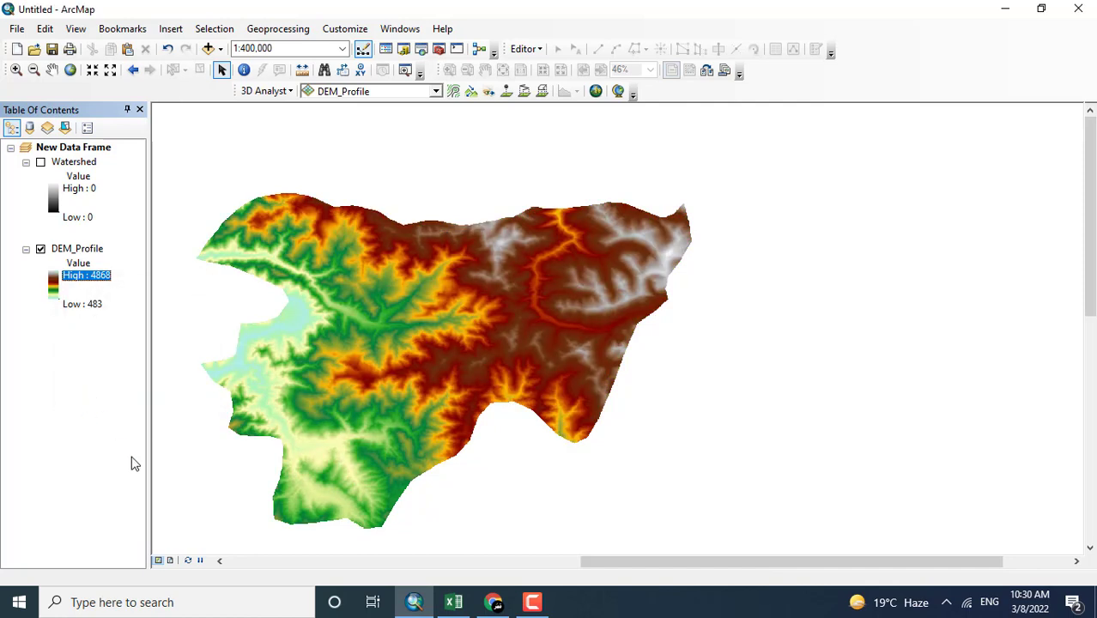
Turn on the Watershed layer so its black area draws over the DEM.
{"action": "left_click", "coordinate": [40, 163]}
{"action": "left_click", "coordinate": [40, 163]}
{"action": "left_click", "coordinate": [41, 163]}
{"action": "left_click", "coordinate": [40, 163]}
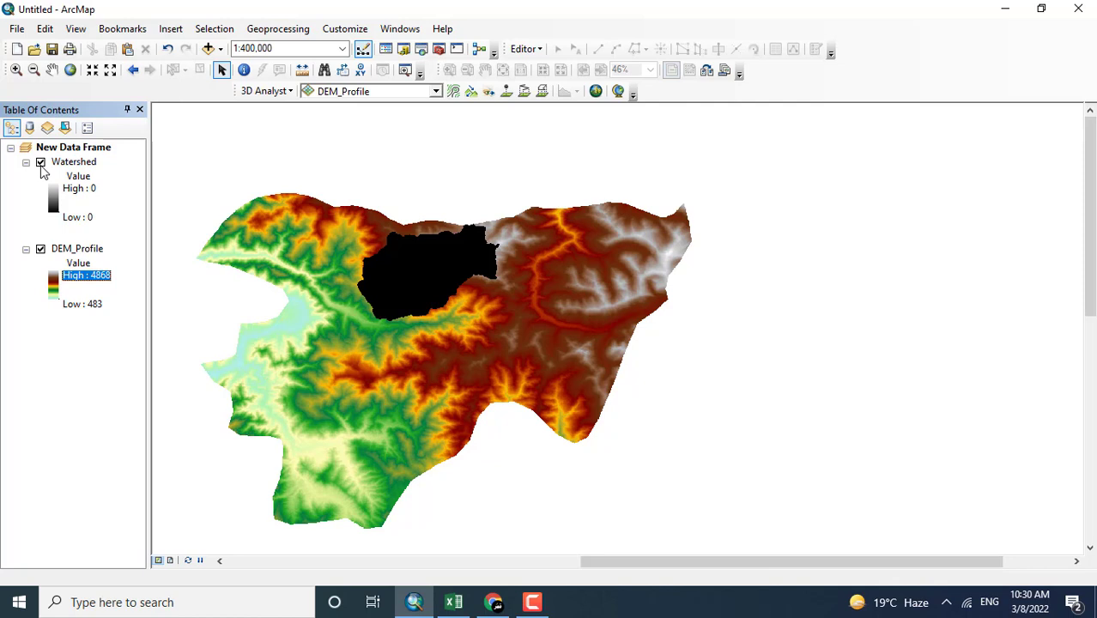
{"action": "left_click", "coordinate": [40, 163]}
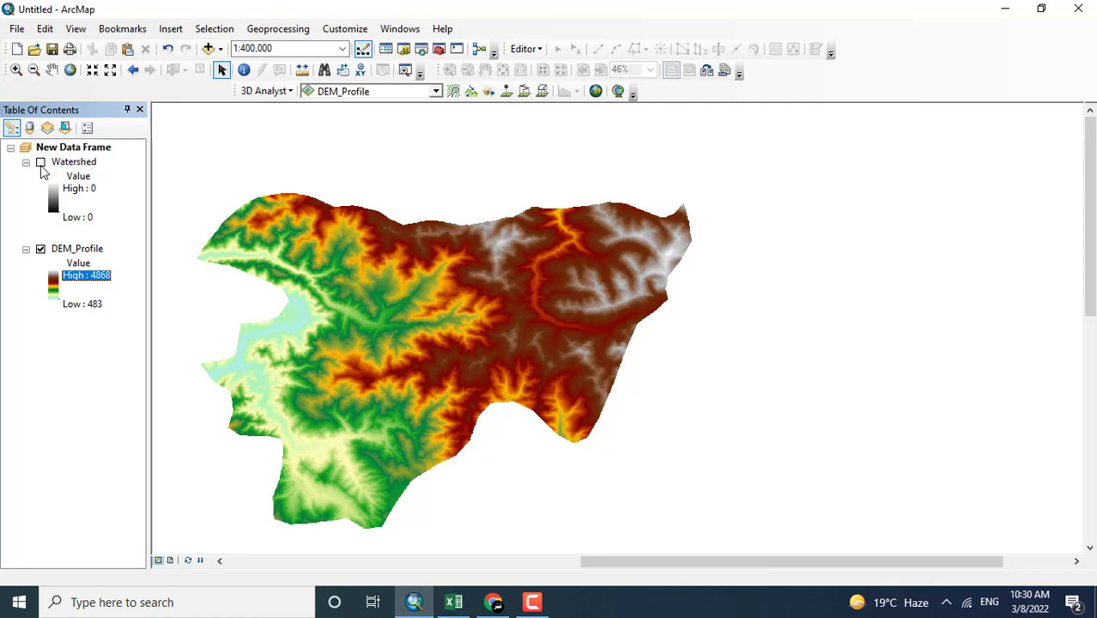
{"action": "left_click", "coordinate": [40, 163]}
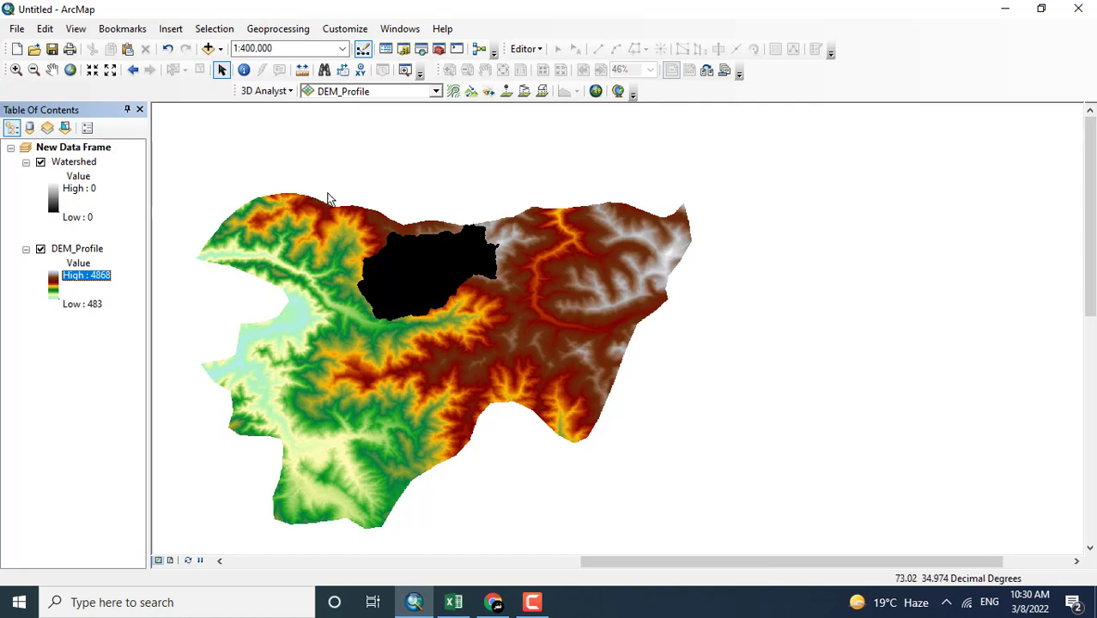
Search for 'raster to polygon' and open the Raster to Polygon tool.
{"action": "left_click", "coordinate": [422, 50]}
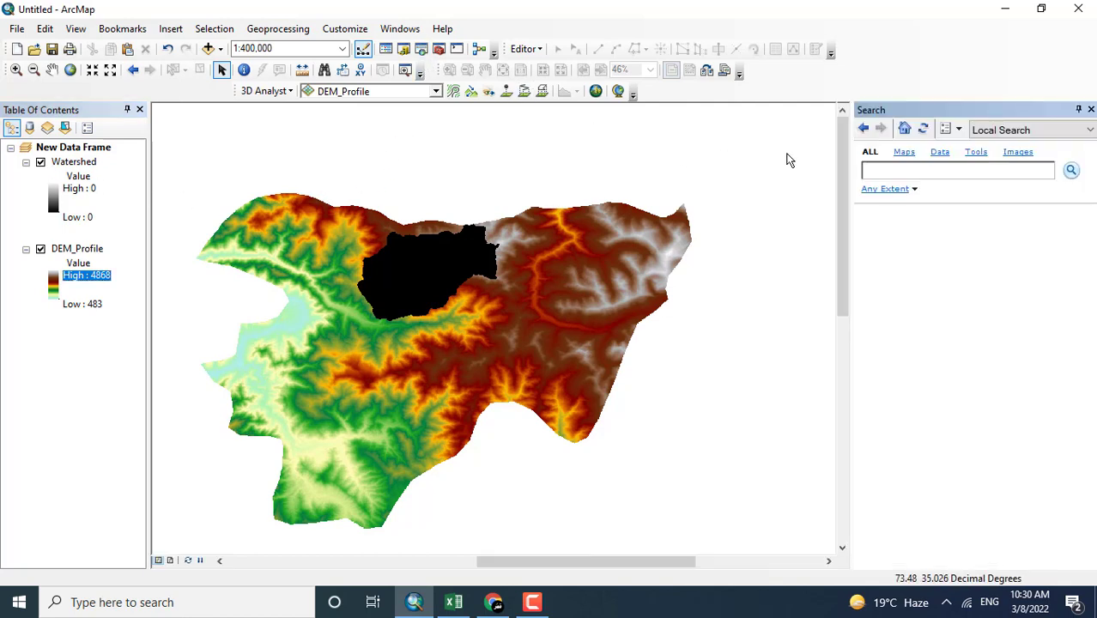
{"action": "left_click", "coordinate": [880, 171]}
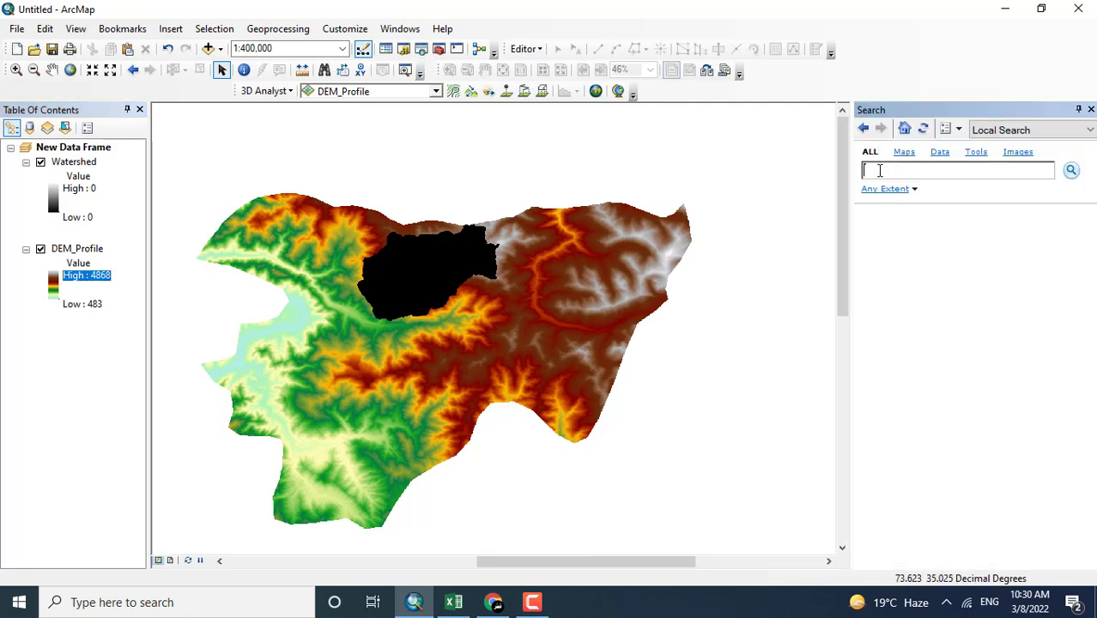
{"action": "type", "text": "raster to polygon"}
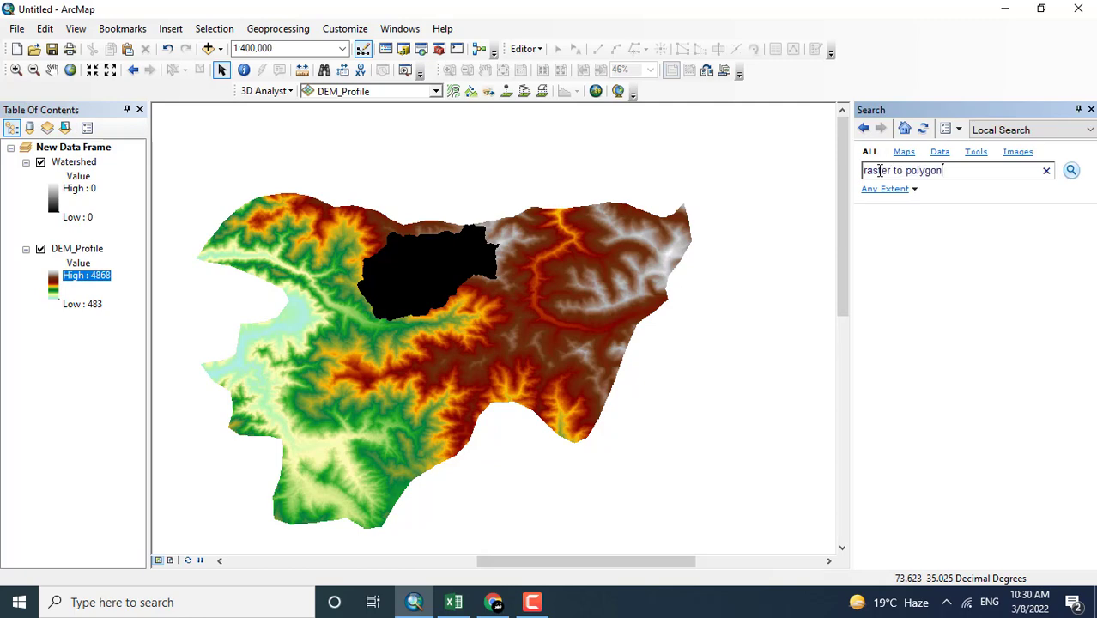
{"action": "key", "text": "Return"}
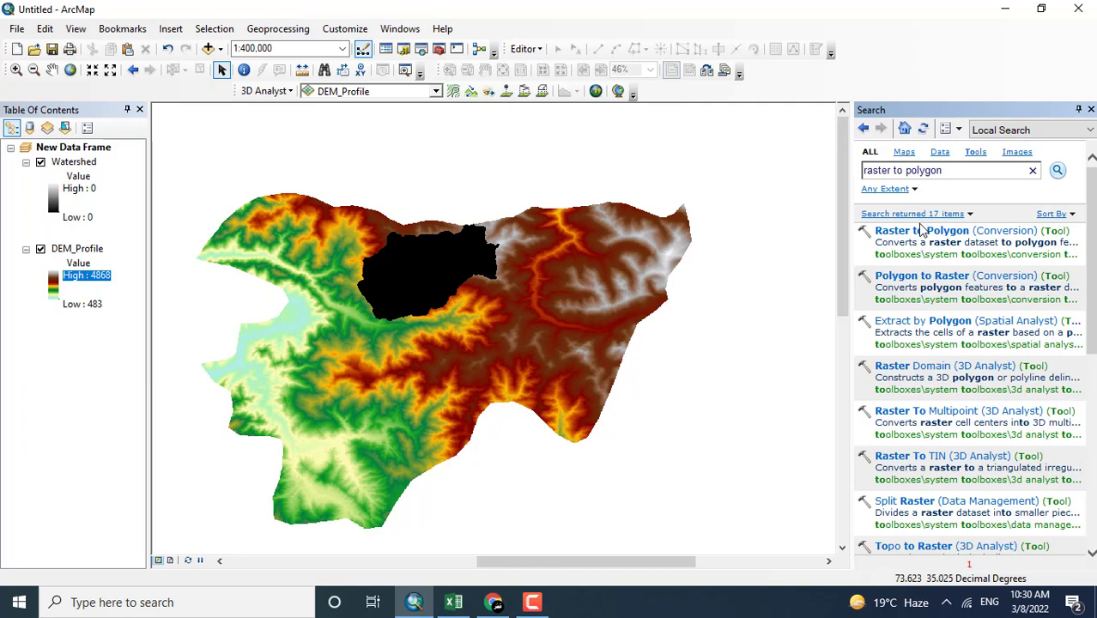
{"action": "left_click", "coordinate": [920, 234]}
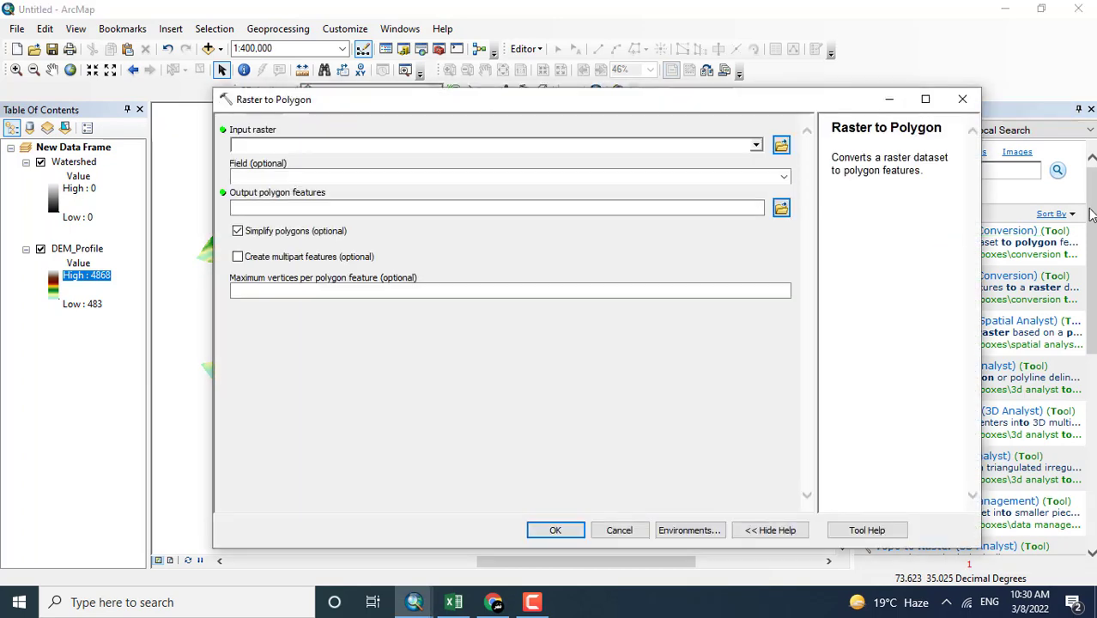
Convert the Watershed raster to a polygon output named Watershed_Polygon.
{"action": "left_click", "coordinate": [77, 165]}
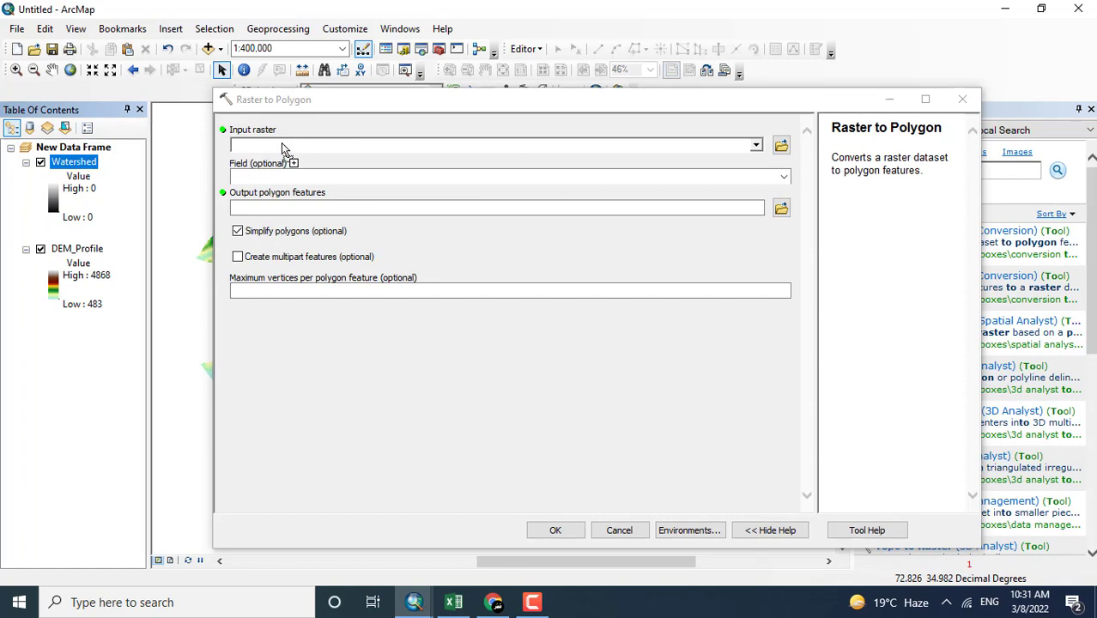
{"action": "left_click_drag", "start_coordinate": [284, 148], "coordinate": [280, 145]}
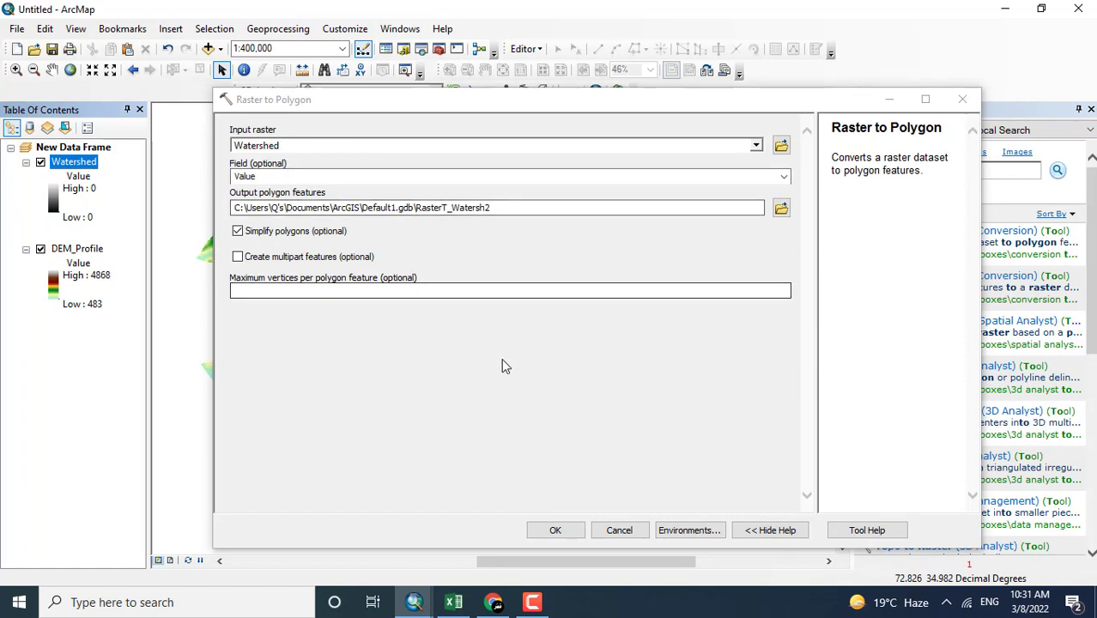
{"action": "left_click", "coordinate": [495, 207]}
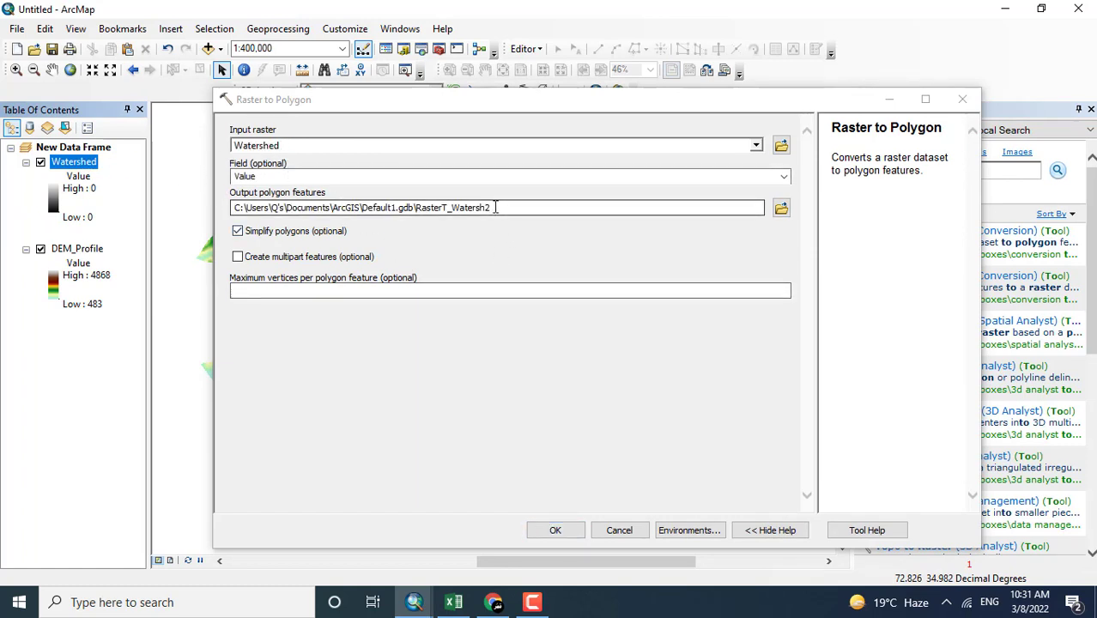
{"action": "left_click_drag", "start_coordinate": [496, 208], "coordinate": [422, 212]}
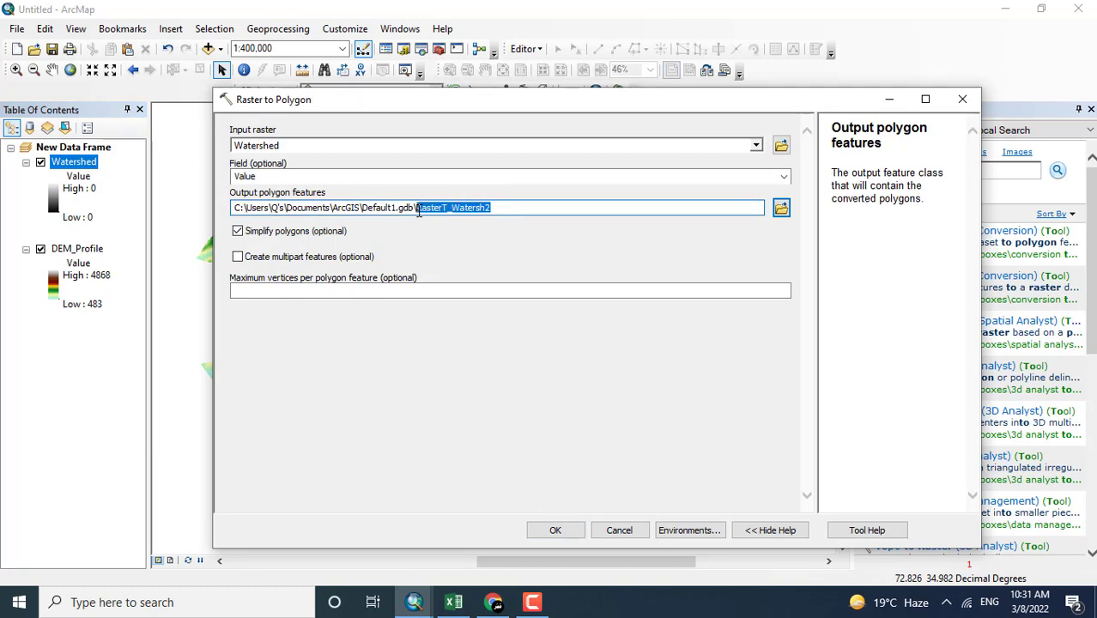
{"action": "key", "text": "BackSpace"}
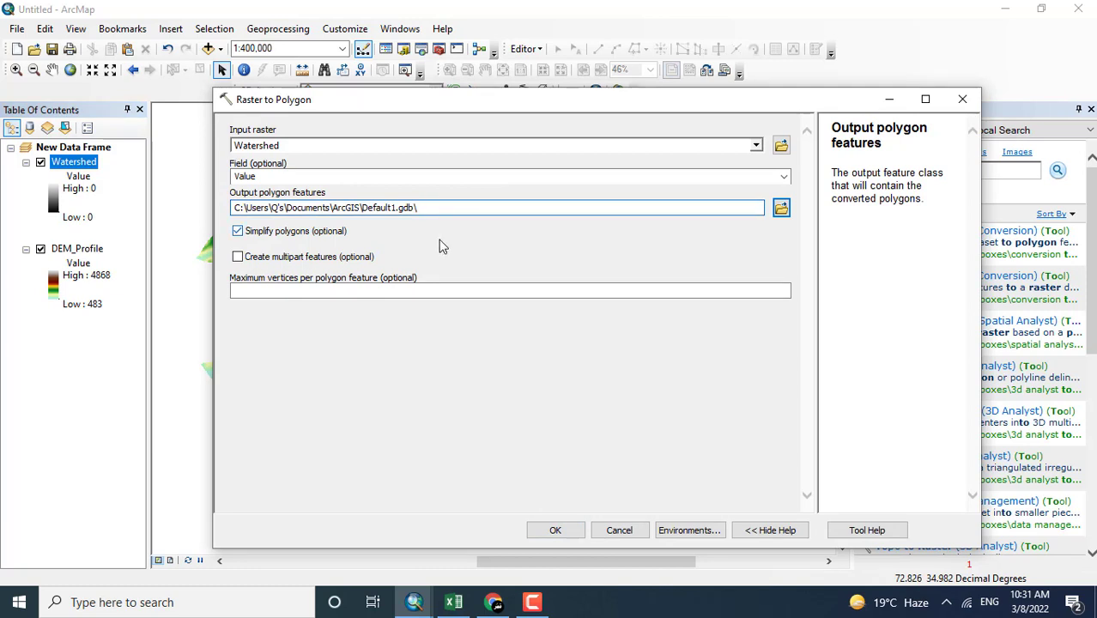
{"action": "type", "text": "Watershed_Polygon"}
{"action": "key", "text": "Return"}
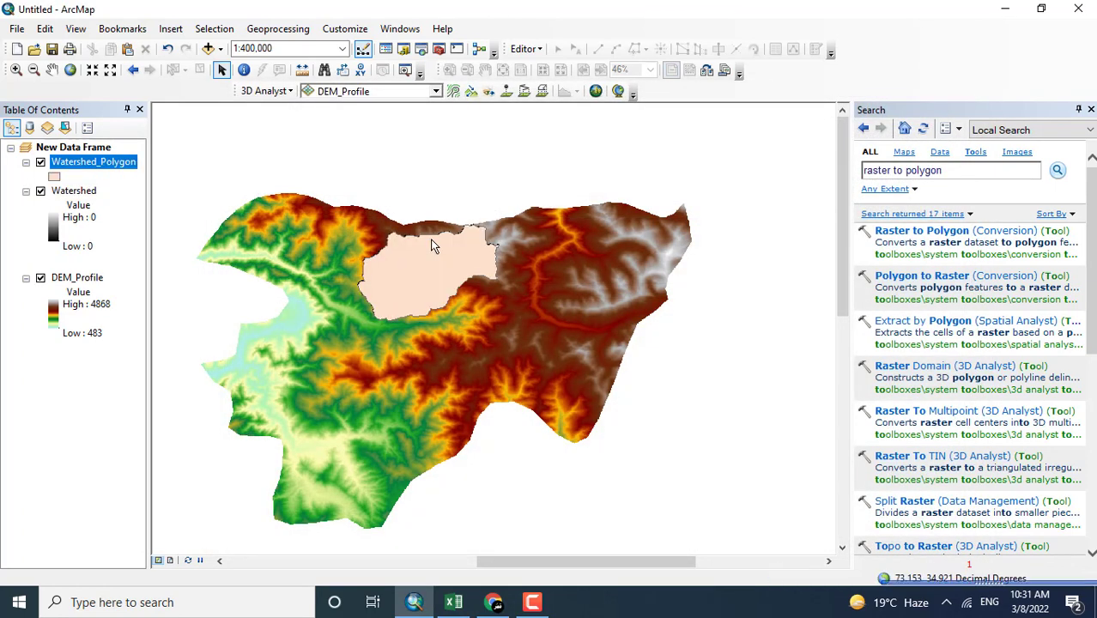
Hide the Watershed raster and make Watershed_Polygon a hollow outline symbol.
{"action": "left_click", "coordinate": [40, 192]}
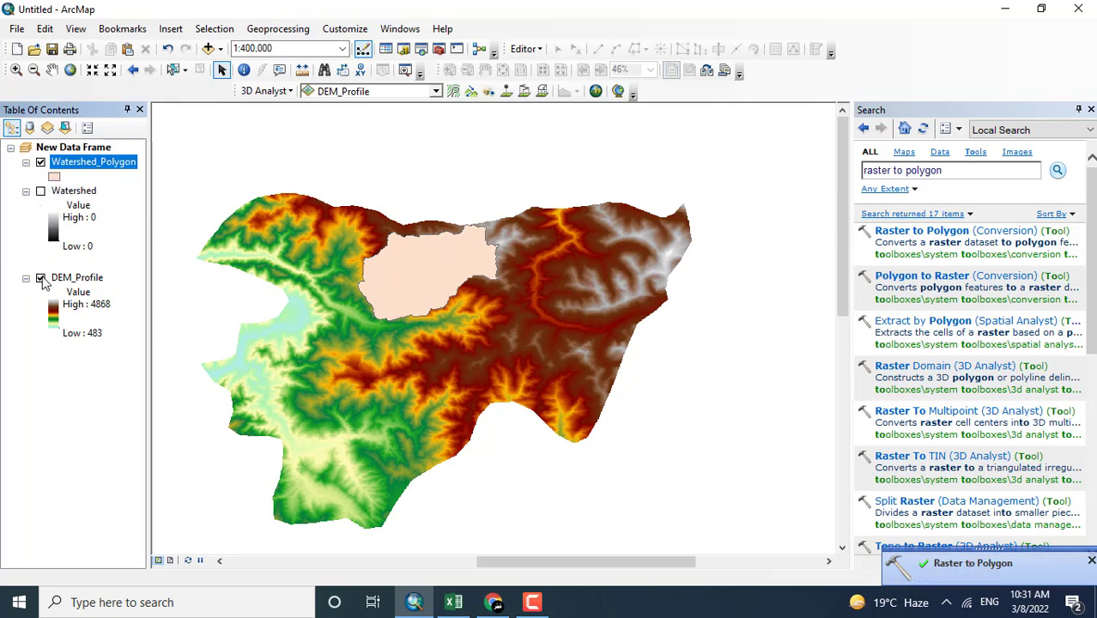
{"action": "left_click", "coordinate": [55, 177]}
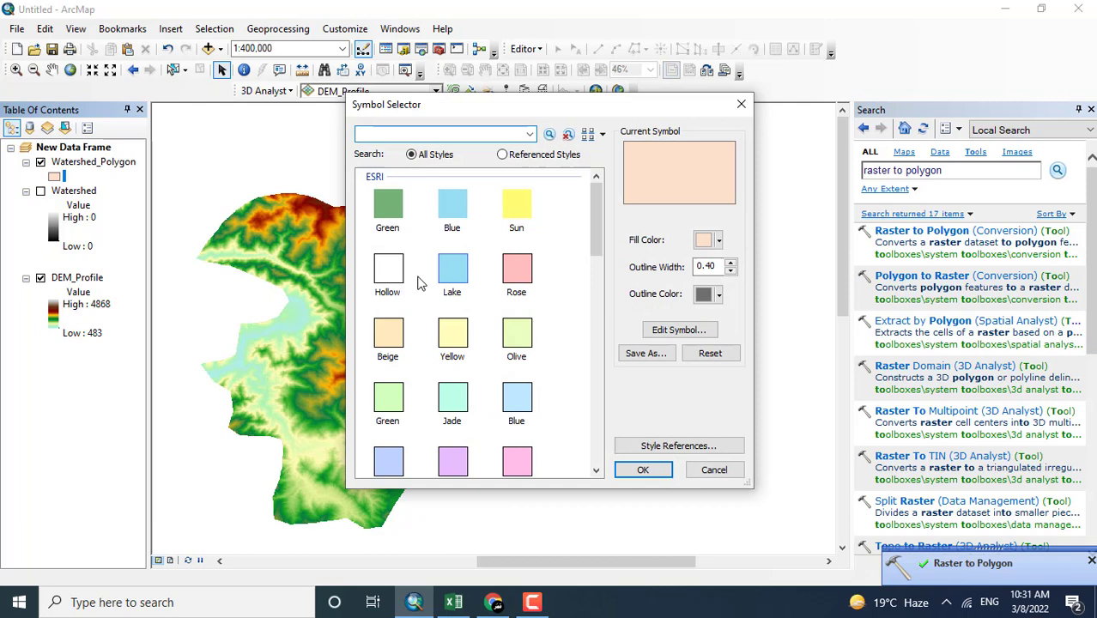
{"action": "double_click", "coordinate": [391, 274]}
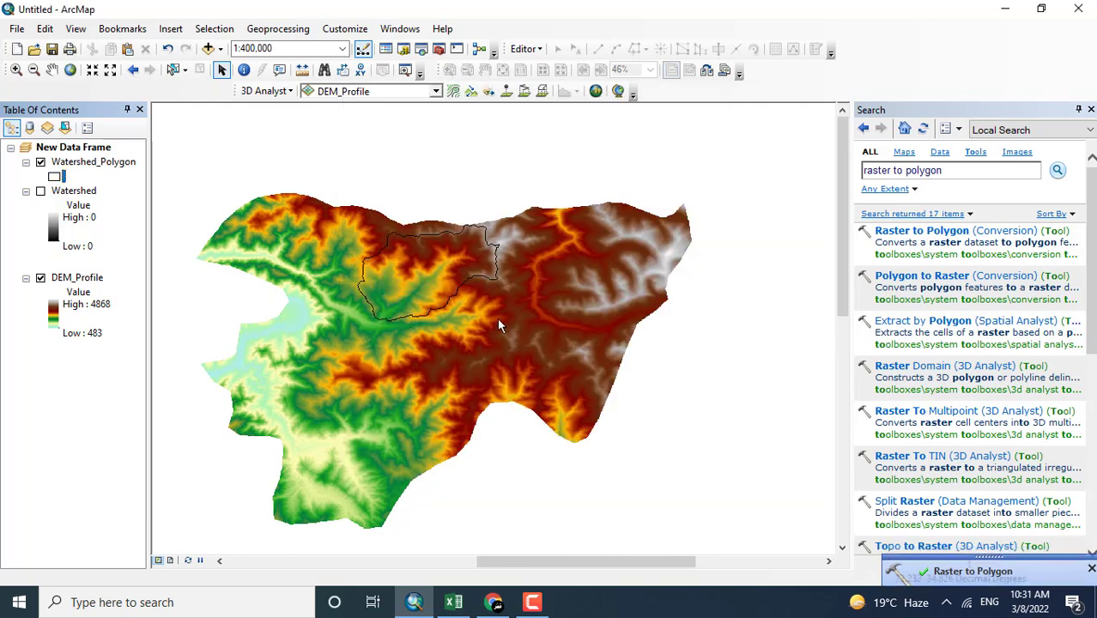
{"action": "scroll", "coordinate": [420, 296], "scroll_direction": "up", "scroll_amount": 3}
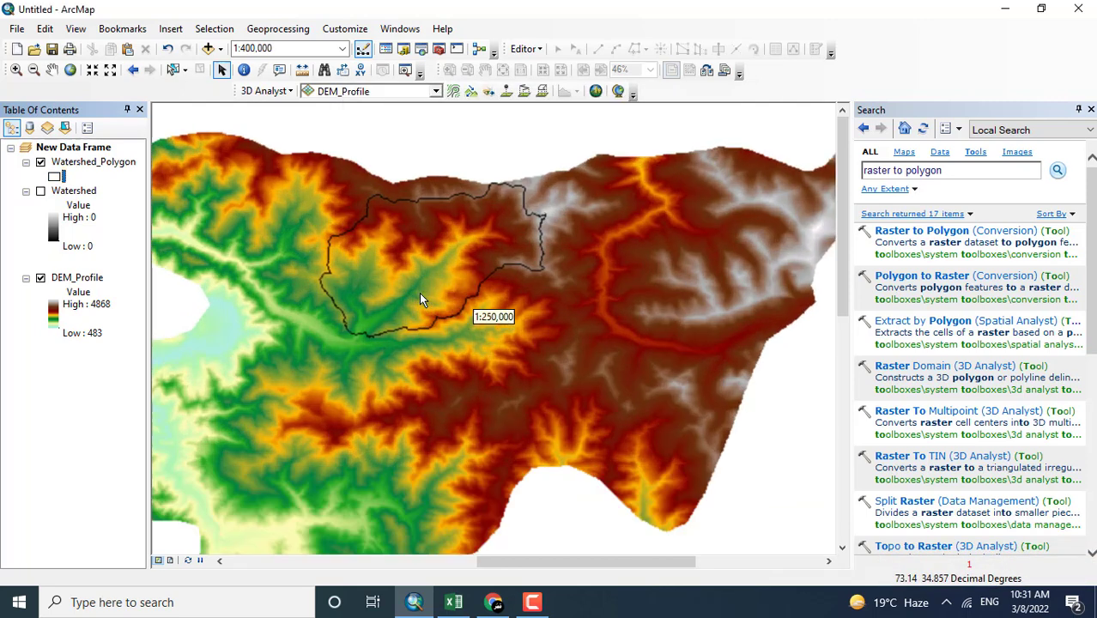
{"action": "scroll", "coordinate": [419, 289], "scroll_direction": "up", "scroll_amount": 2}
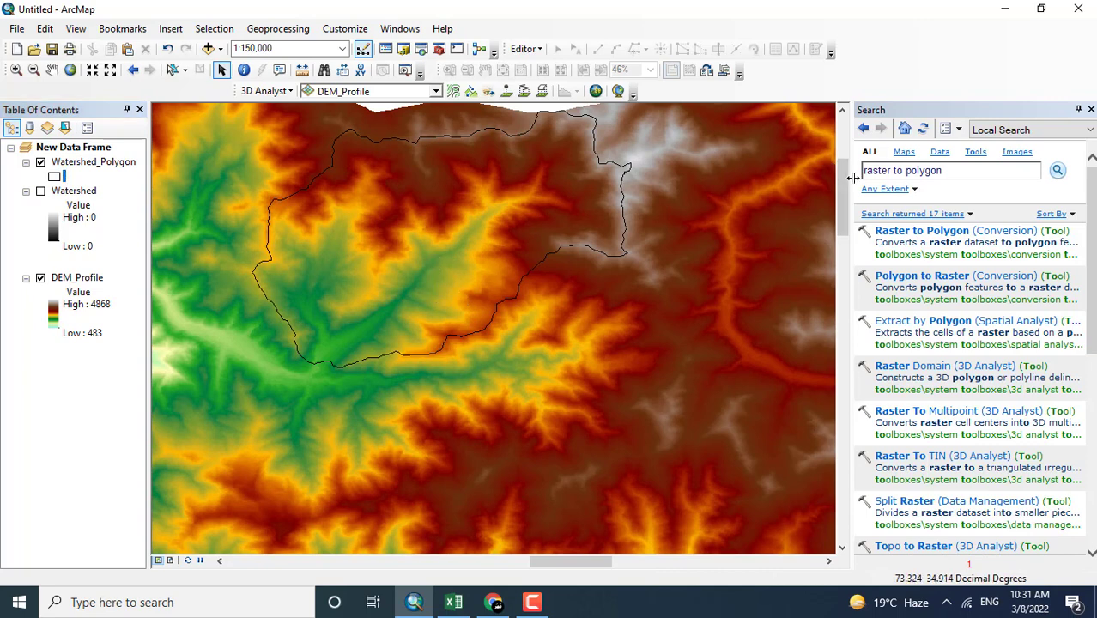
{"action": "left_click_drag", "start_coordinate": [842, 184], "coordinate": [842, 170]}
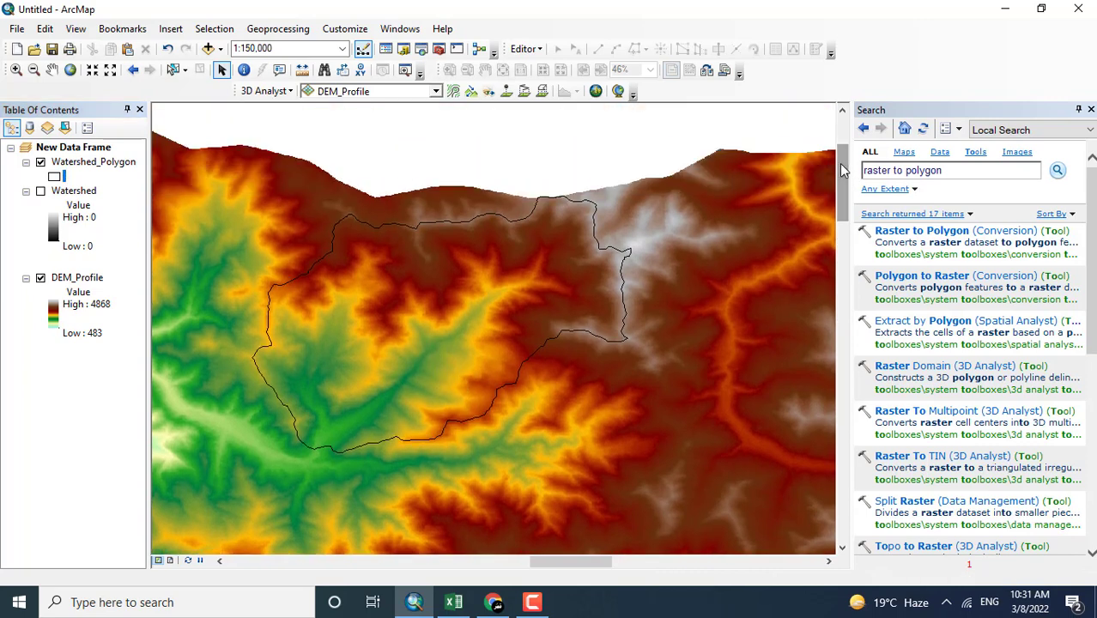
Glance at the DEM_Profile layer options, then close the Search pane to enlarge the map.
{"action": "right_click", "coordinate": [86, 280]}
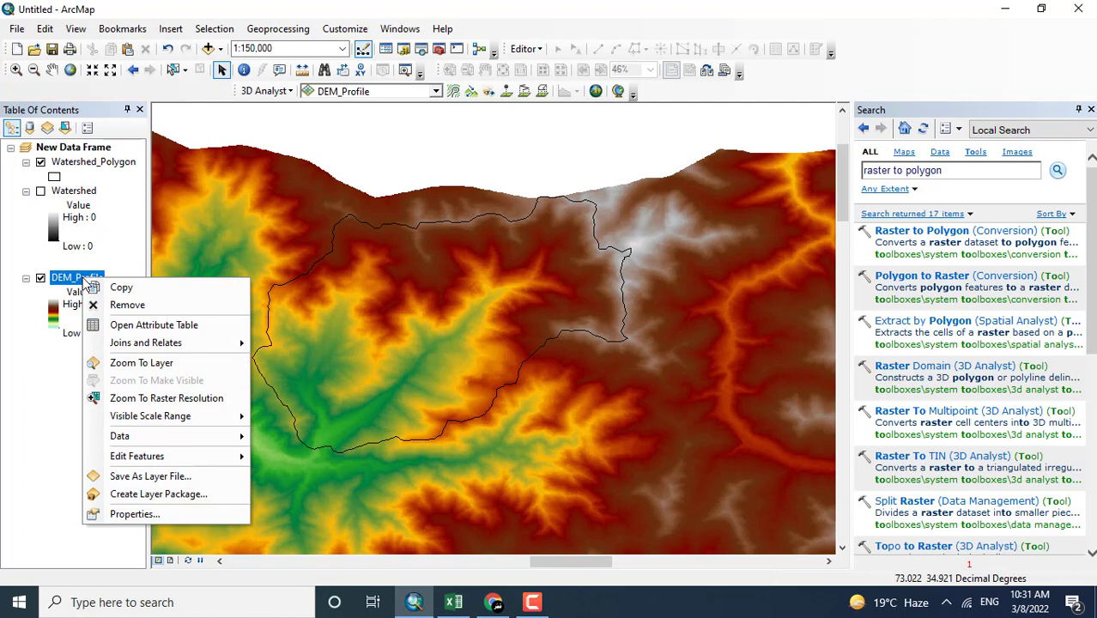
{"action": "left_click", "coordinate": [26, 418]}
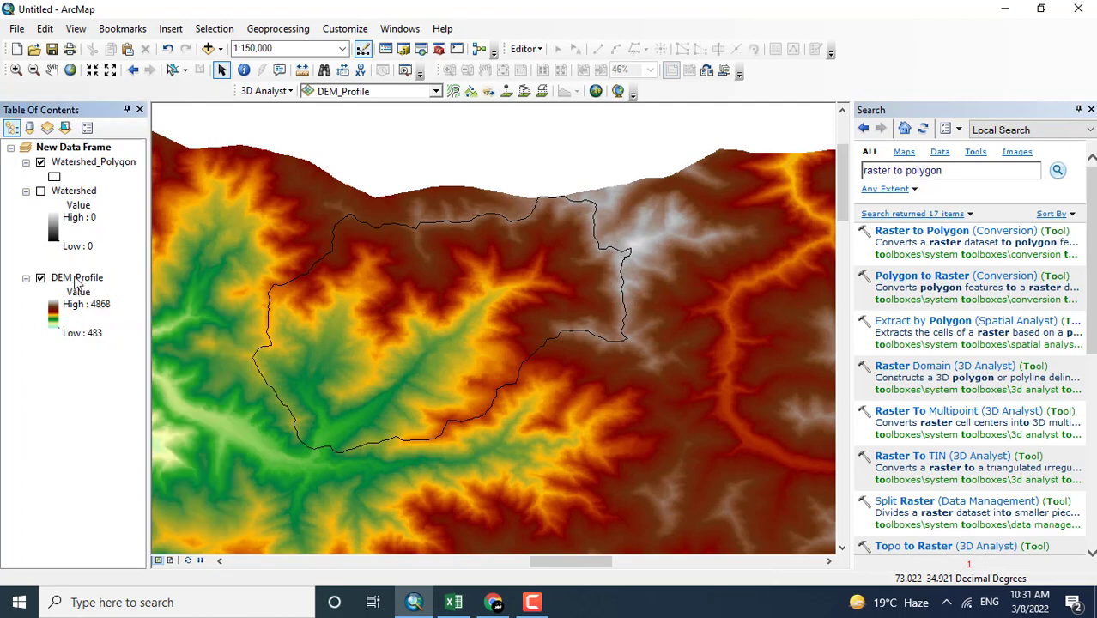
{"action": "right_click", "coordinate": [79, 281]}
{"action": "left_click", "coordinate": [38, 370]}
{"action": "left_click", "coordinate": [1092, 111]}
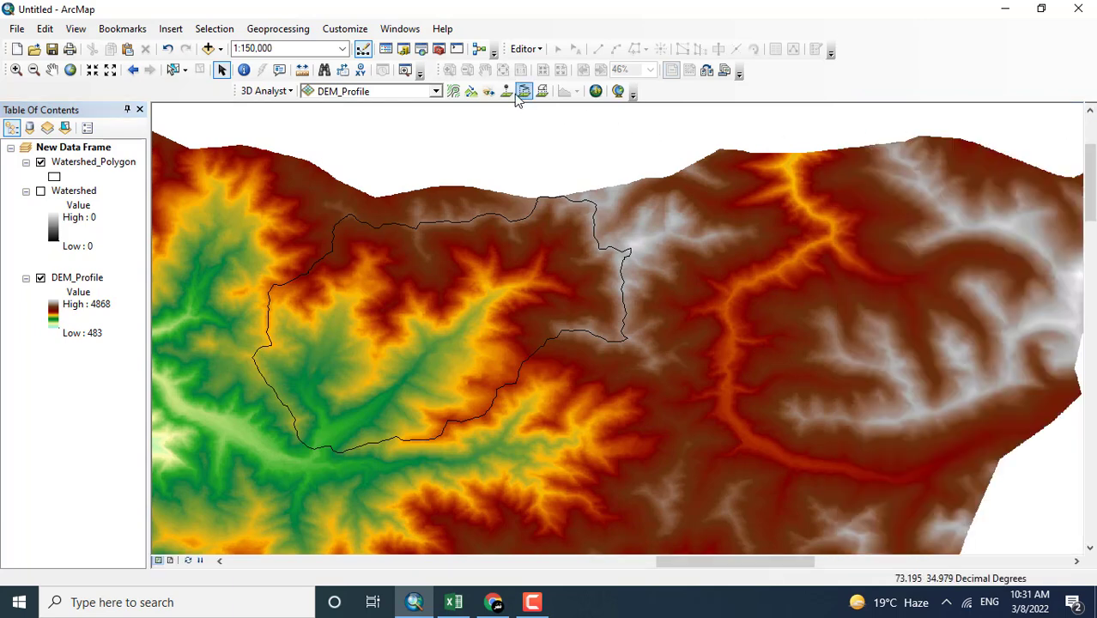
Draw an Interpolate Line across the watershed valley, then open and reposition its Profile Graph.
{"action": "left_click", "coordinate": [525, 95]}
{"action": "left_click", "coordinate": [368, 365]}
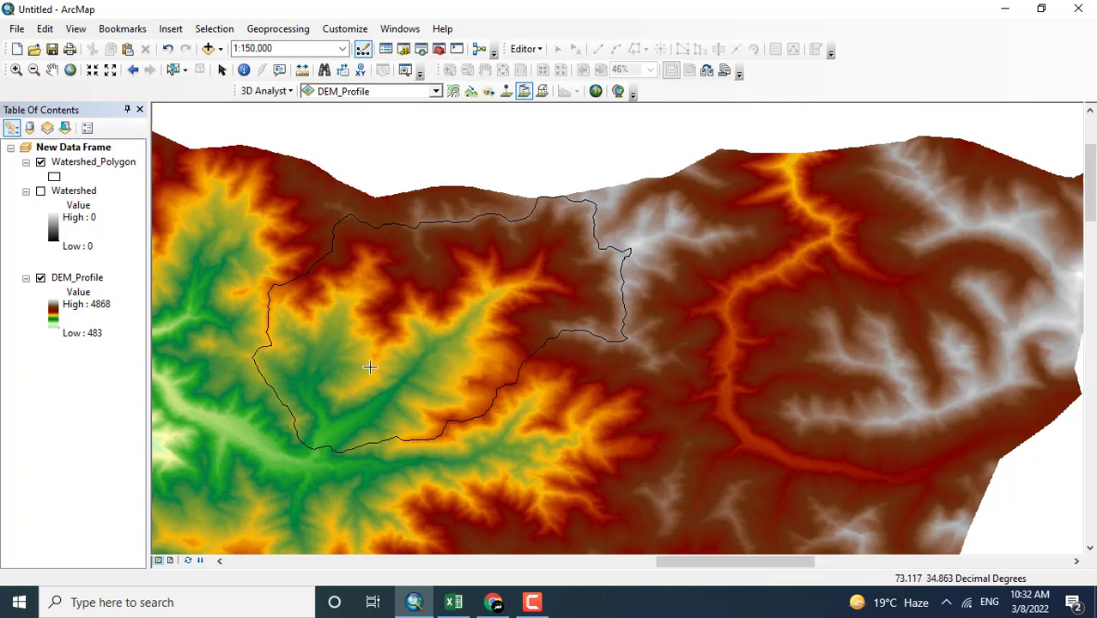
{"action": "double_click", "coordinate": [462, 379]}
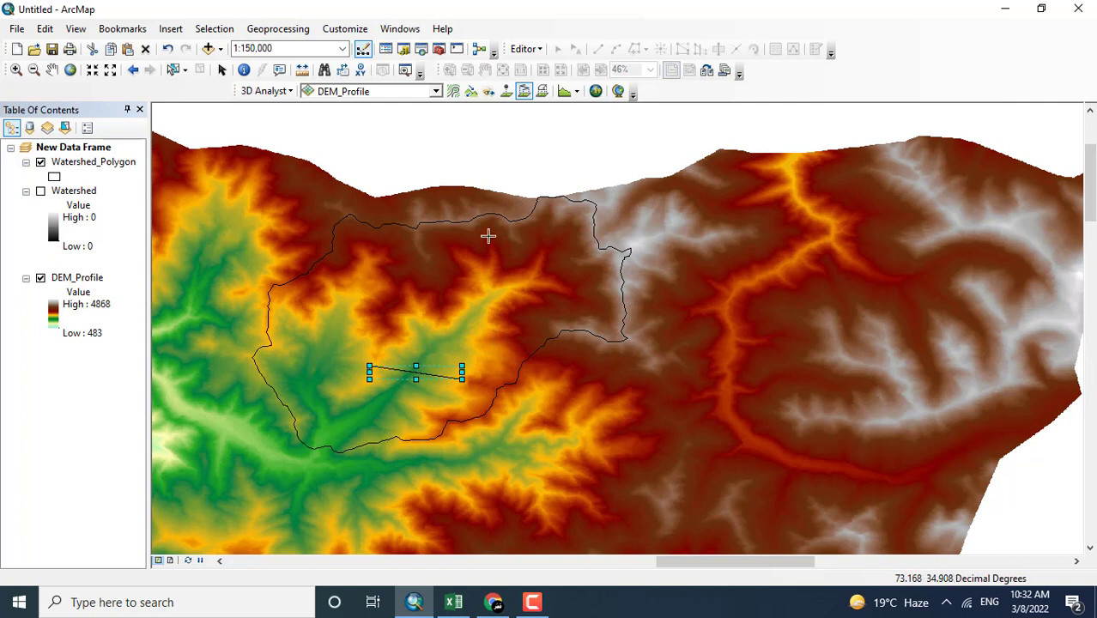
{"action": "left_click", "coordinate": [564, 92]}
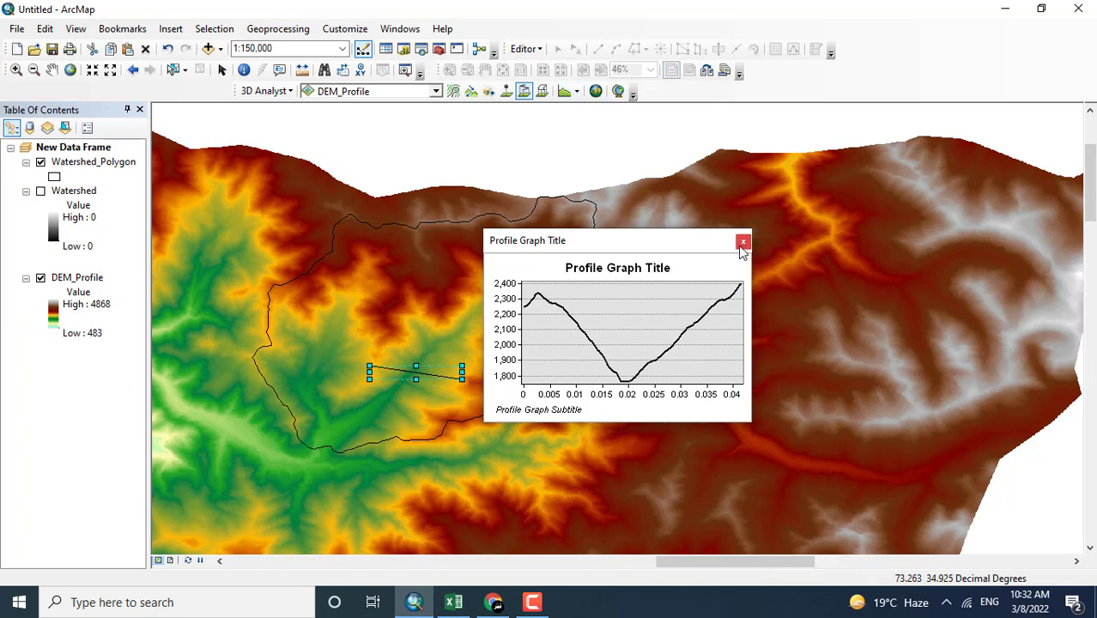
{"action": "left_click_drag", "start_coordinate": [697, 244], "coordinate": [682, 190]}
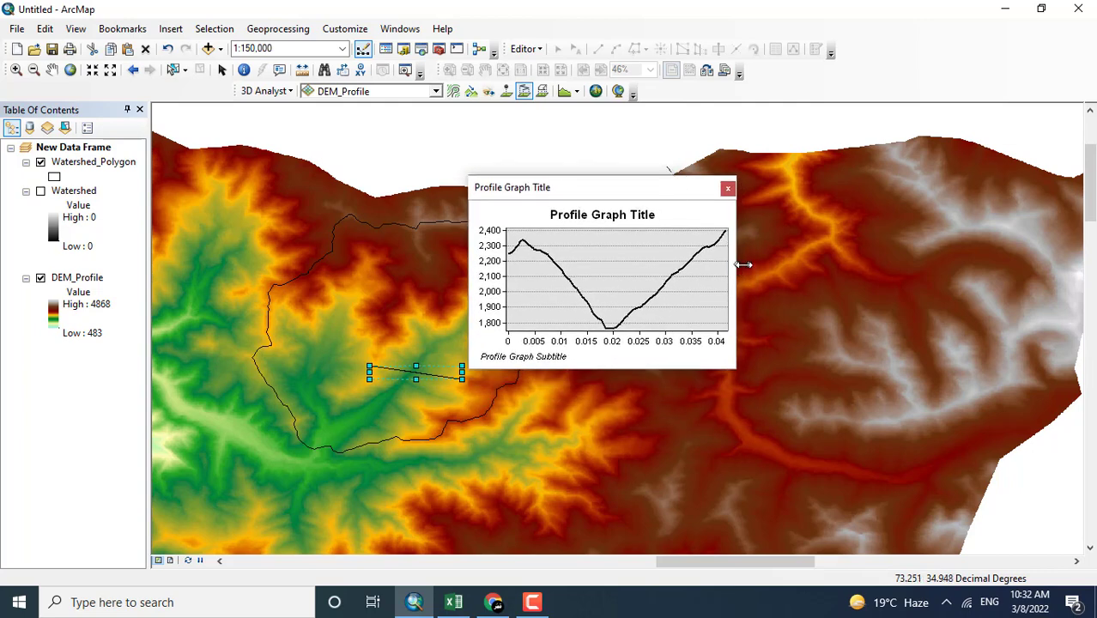
{"action": "left_click_drag", "start_coordinate": [737, 264], "coordinate": [791, 262]}
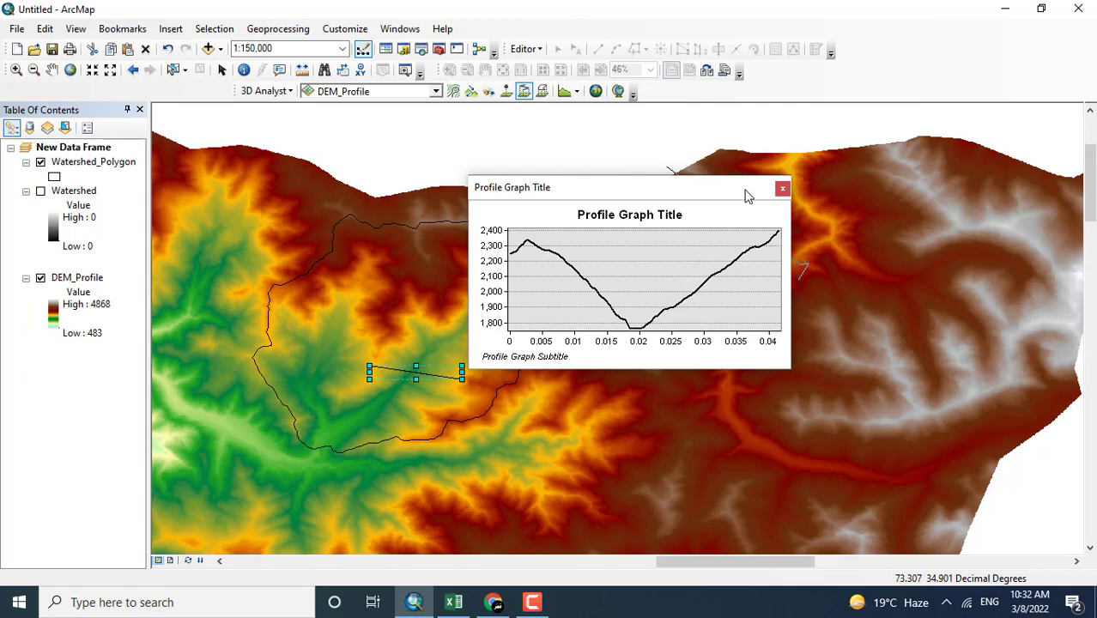
{"action": "left_click_drag", "start_coordinate": [747, 195], "coordinate": [806, 240]}
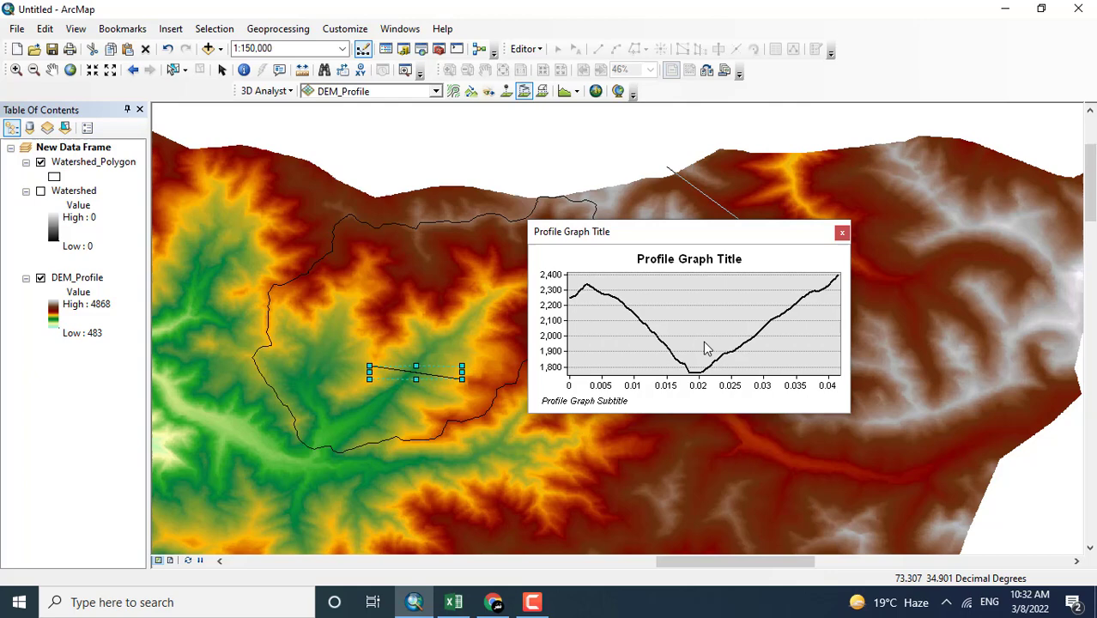
Open the profile graph properties, keeping Graphic Profile 1 as the series layer.
{"action": "double_click", "coordinate": [700, 267]}
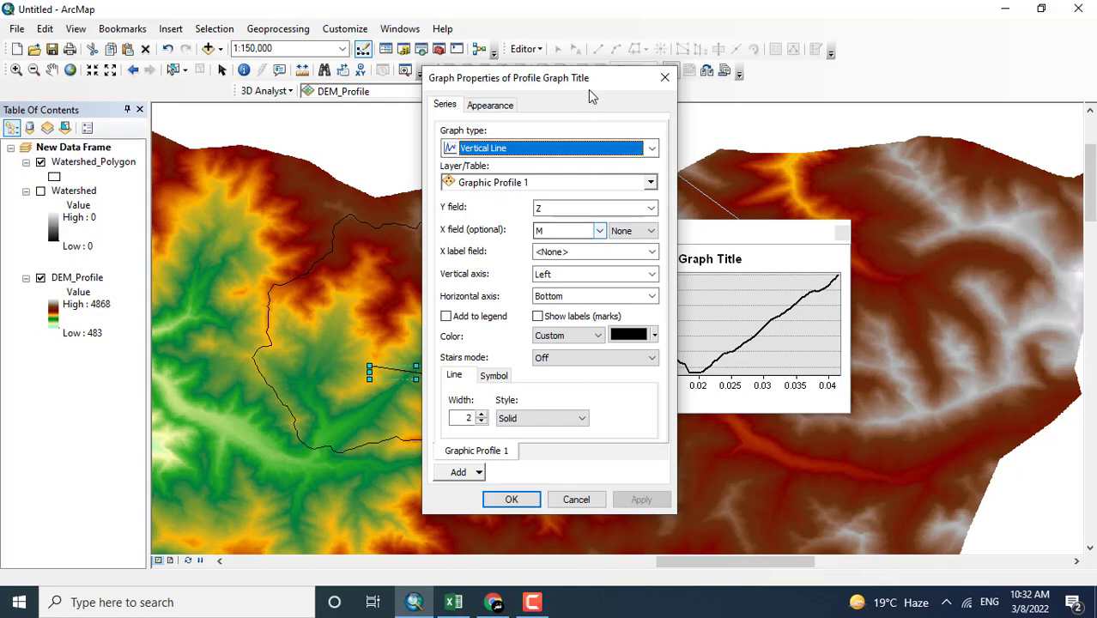
{"action": "left_click_drag", "start_coordinate": [591, 80], "coordinate": [750, 103]}
{"action": "left_click", "coordinate": [715, 207]}
{"action": "left_click", "coordinate": [715, 206]}
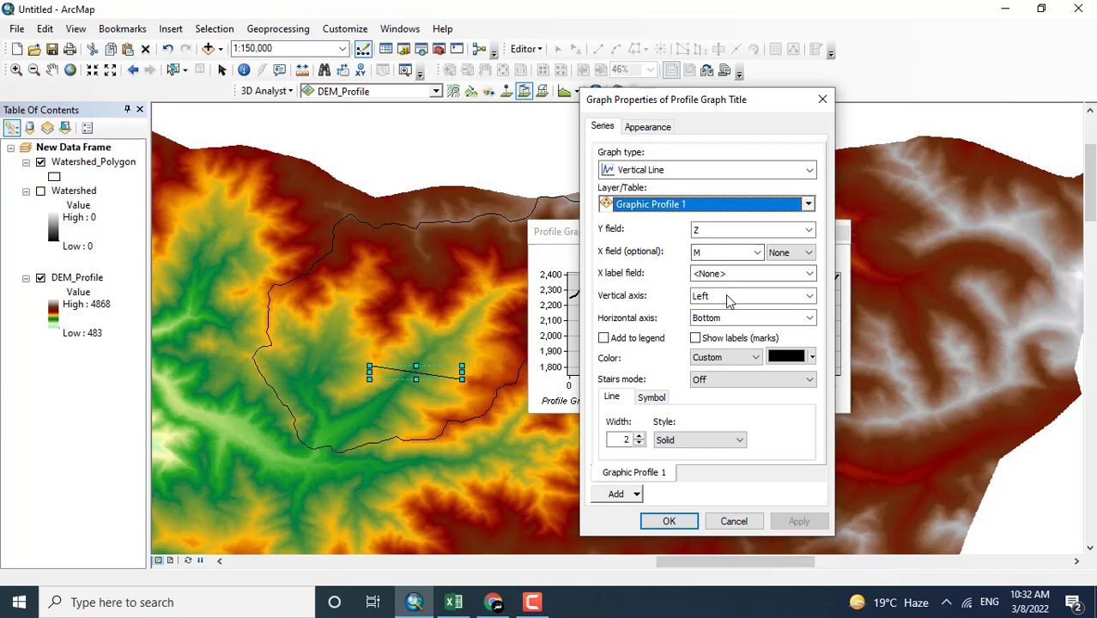
{"action": "left_click_drag", "start_coordinate": [704, 103], "coordinate": [741, 100]}
Change the graph title to 'Profile of Water Shed' and clear the footer text.
{"action": "left_click", "coordinate": [695, 125]}
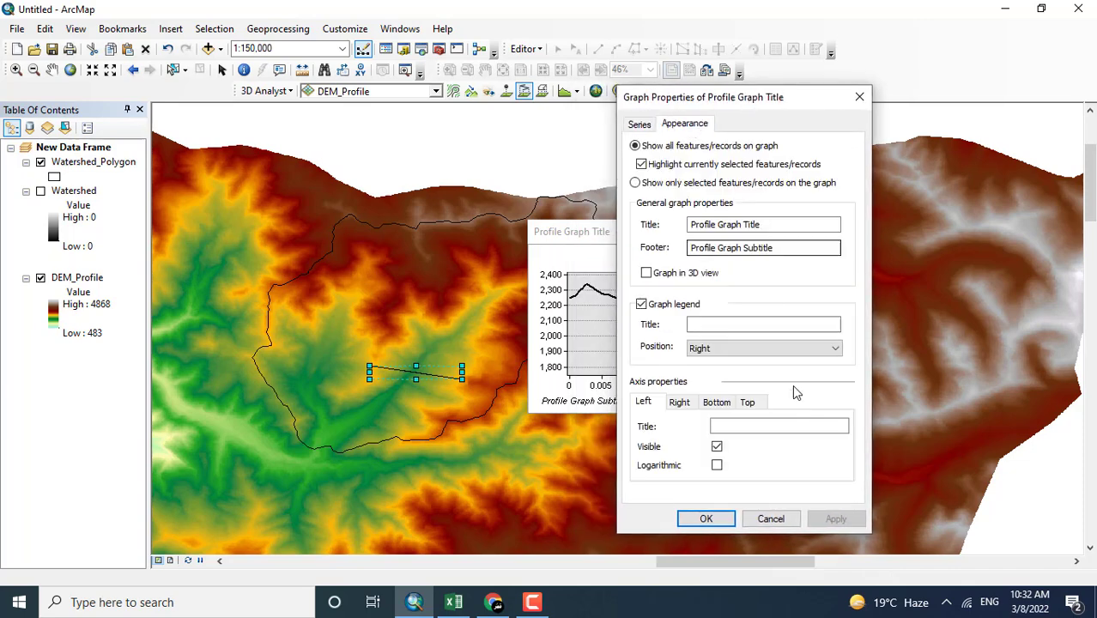
{"action": "left_click_drag", "start_coordinate": [762, 225], "coordinate": [687, 226]}
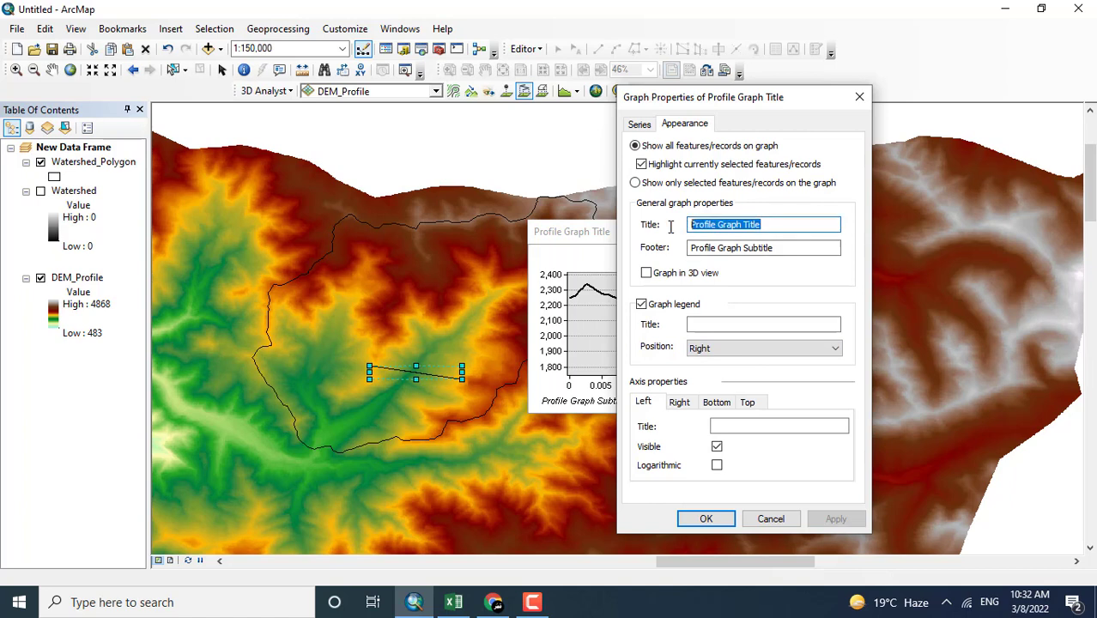
{"action": "left_click_drag", "start_coordinate": [771, 226], "coordinate": [716, 224]}
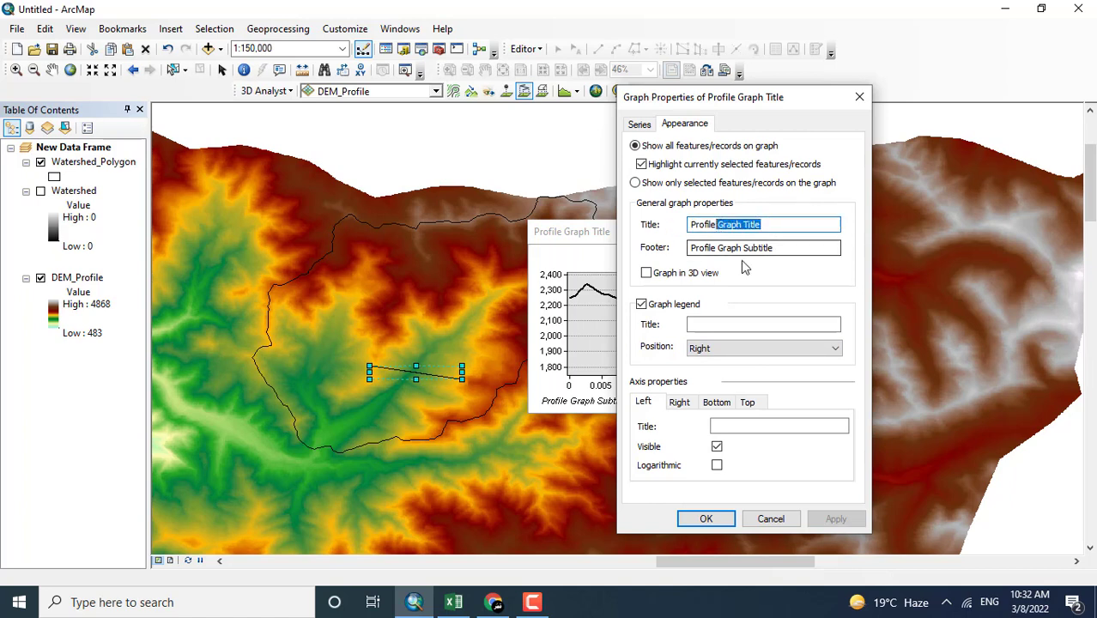
{"action": "key", "text": "BackSpace"}
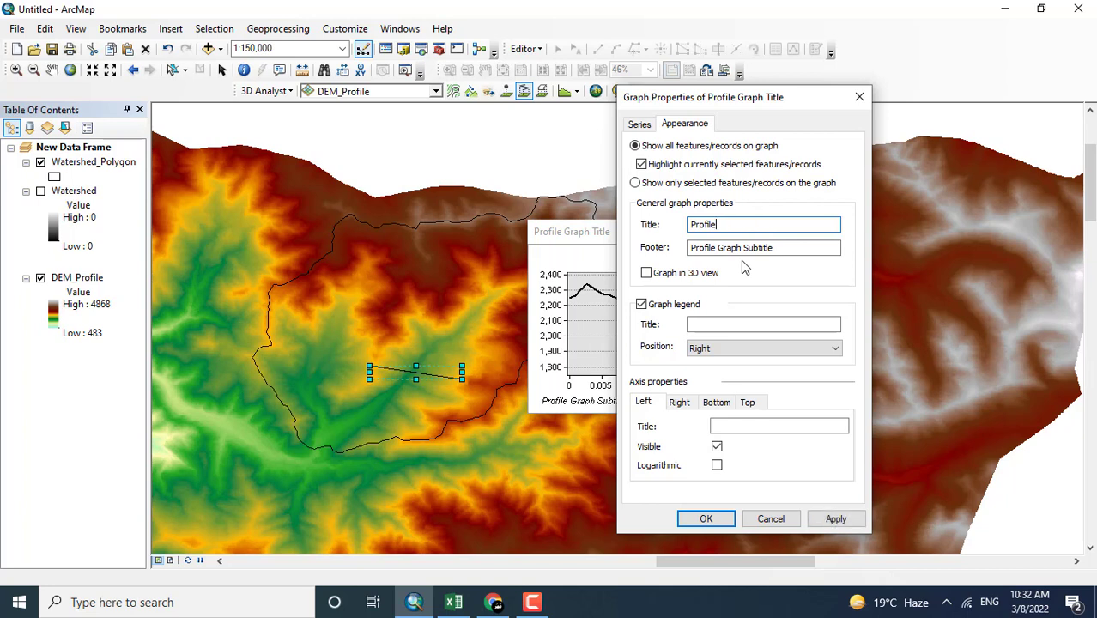
{"action": "type", "text": "of Water Shed"}
{"action": "left_click_drag", "start_coordinate": [777, 248], "coordinate": [645, 262]}
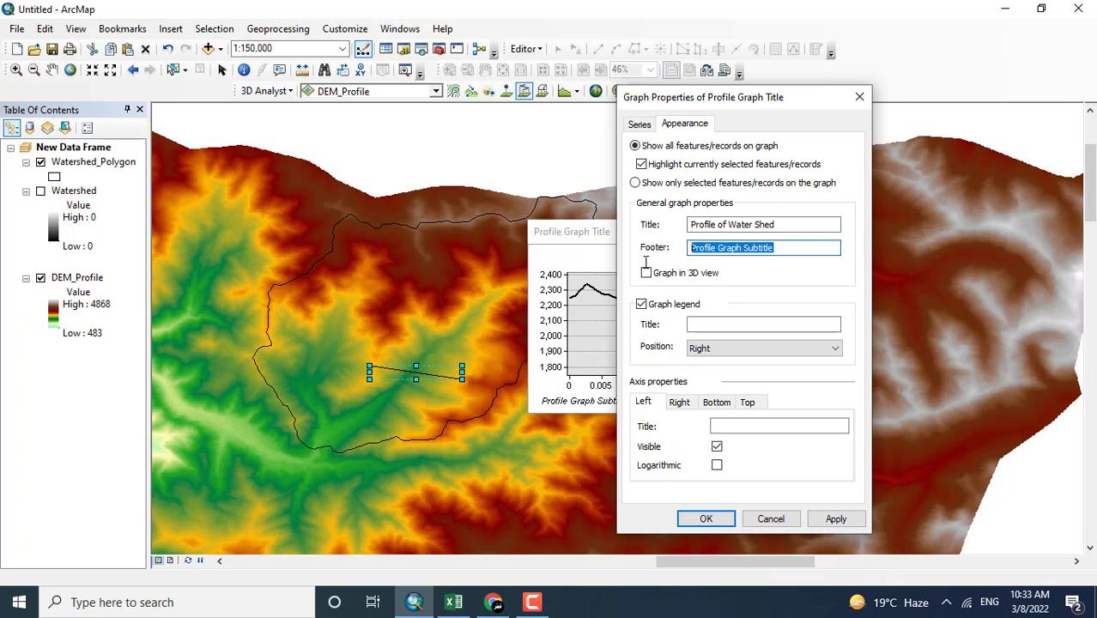
{"action": "key", "text": "BackSpace"}
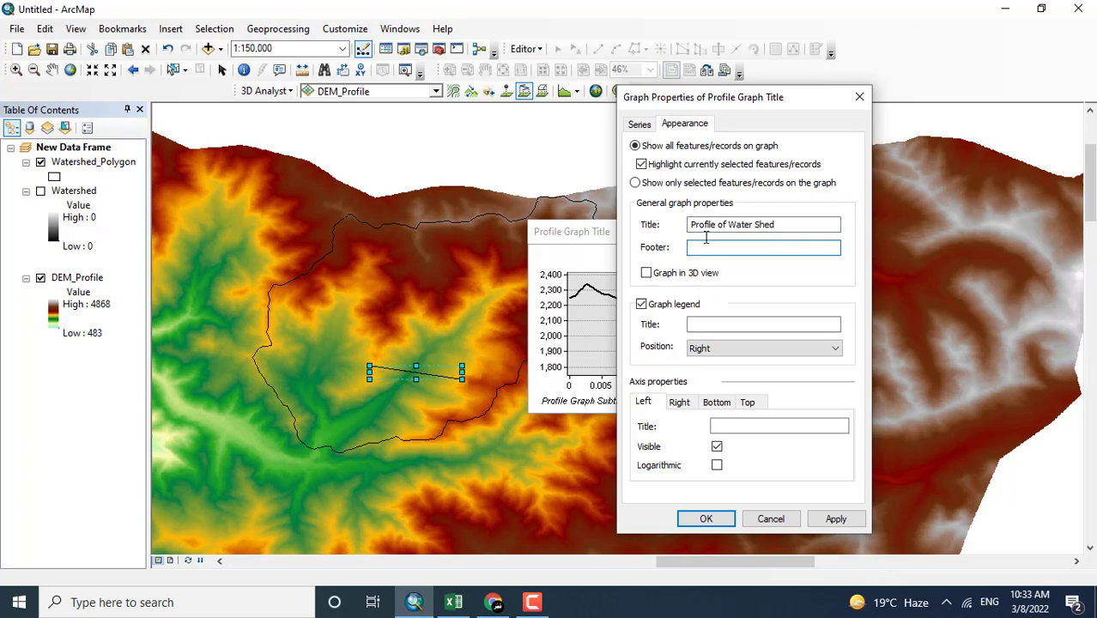
Keep the series fields (Y = Z, X = M, no label, Bottom axis) and apply the changes.
{"action": "left_click", "coordinate": [641, 125]}
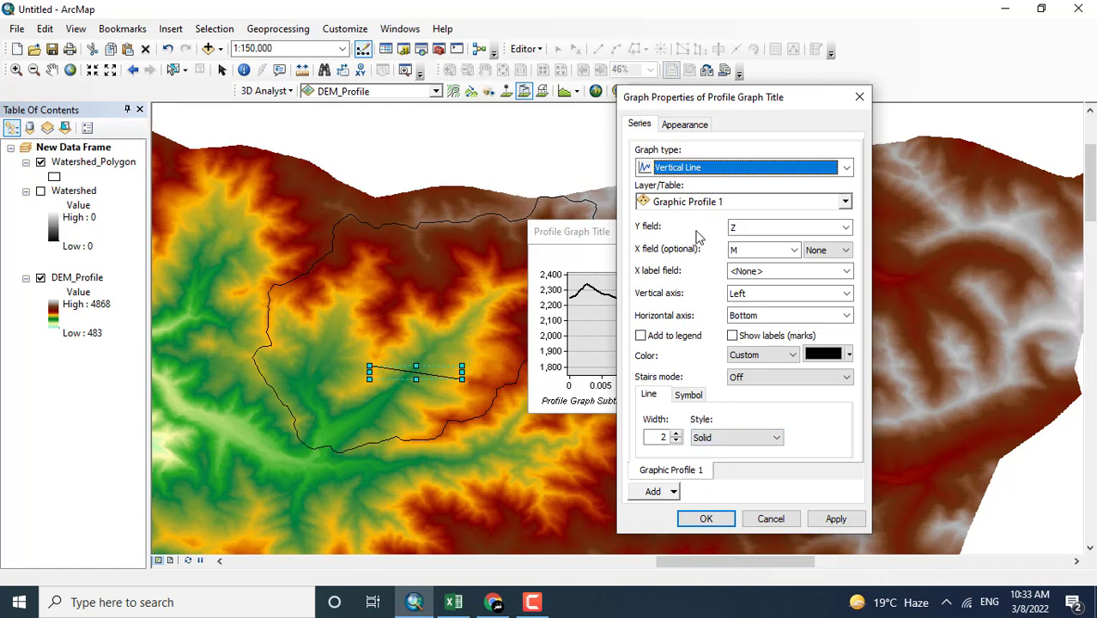
{"action": "left_click", "coordinate": [741, 228]}
{"action": "left_click", "coordinate": [742, 228]}
{"action": "left_click", "coordinate": [746, 251]}
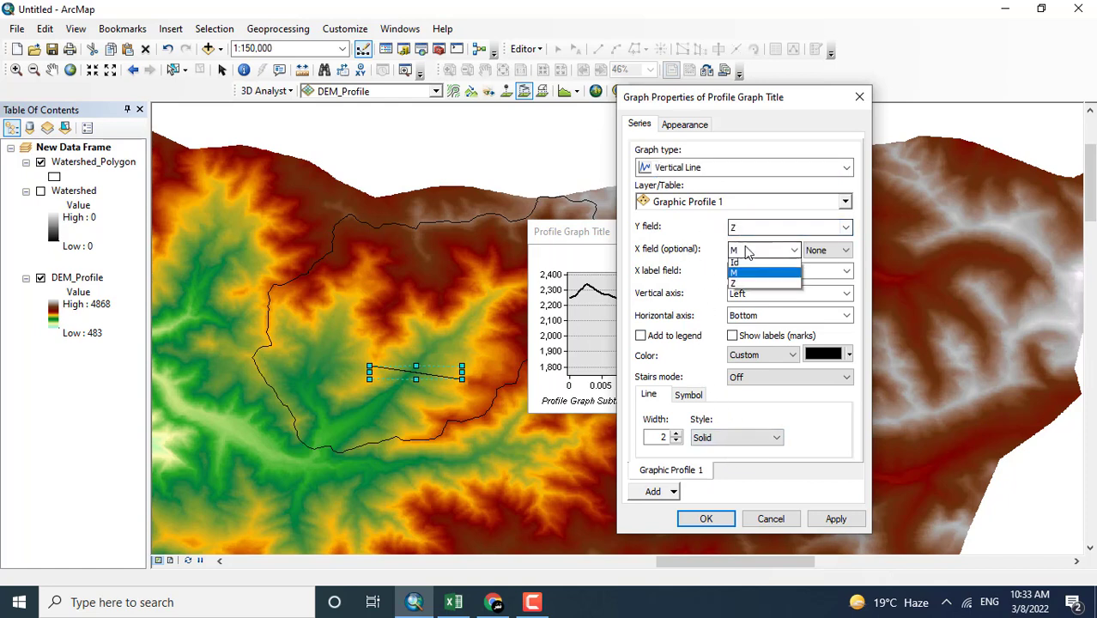
{"action": "left_click", "coordinate": [746, 251]}
{"action": "left_click", "coordinate": [760, 273]}
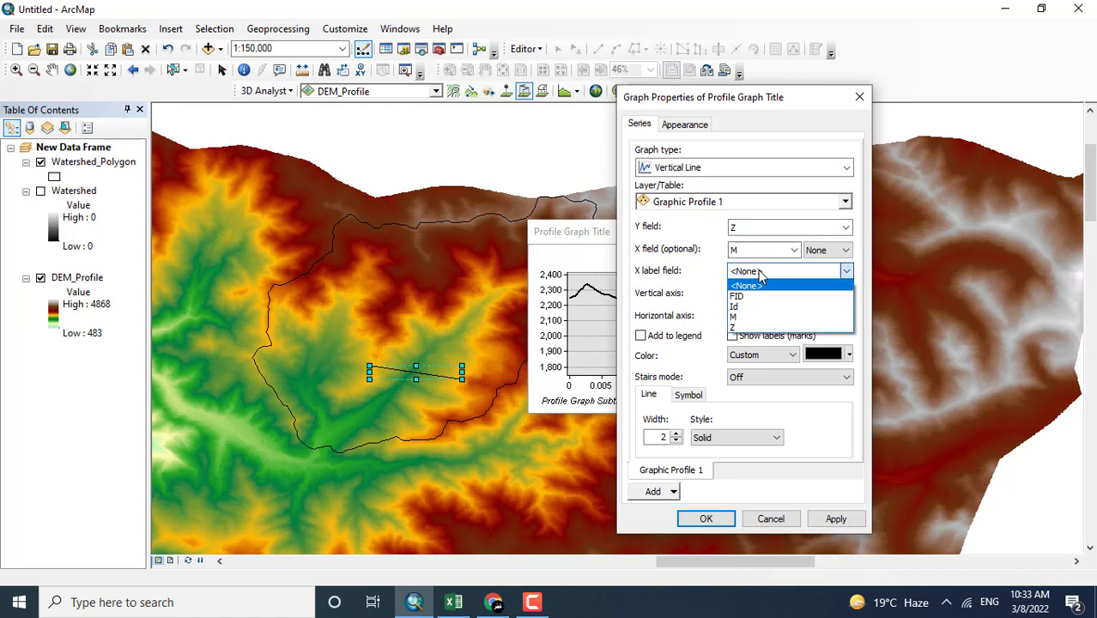
{"action": "left_click", "coordinate": [760, 273]}
{"action": "left_click", "coordinate": [752, 294]}
{"action": "left_click", "coordinate": [752, 294]}
{"action": "left_click", "coordinate": [754, 318]}
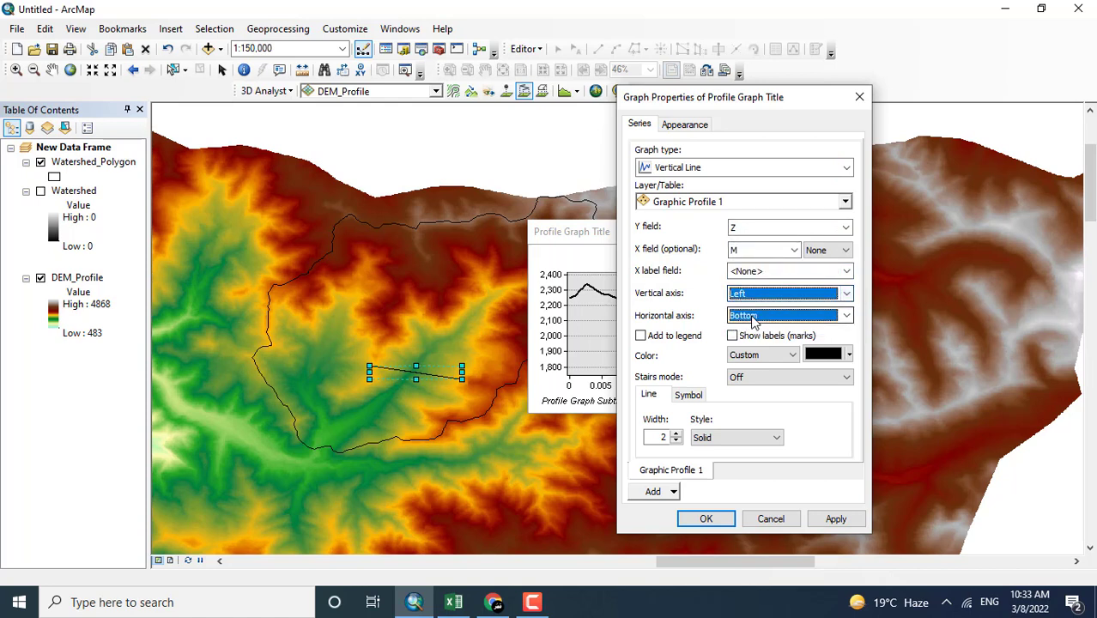
{"action": "left_click", "coordinate": [753, 318]}
{"action": "left_click", "coordinate": [752, 328]}
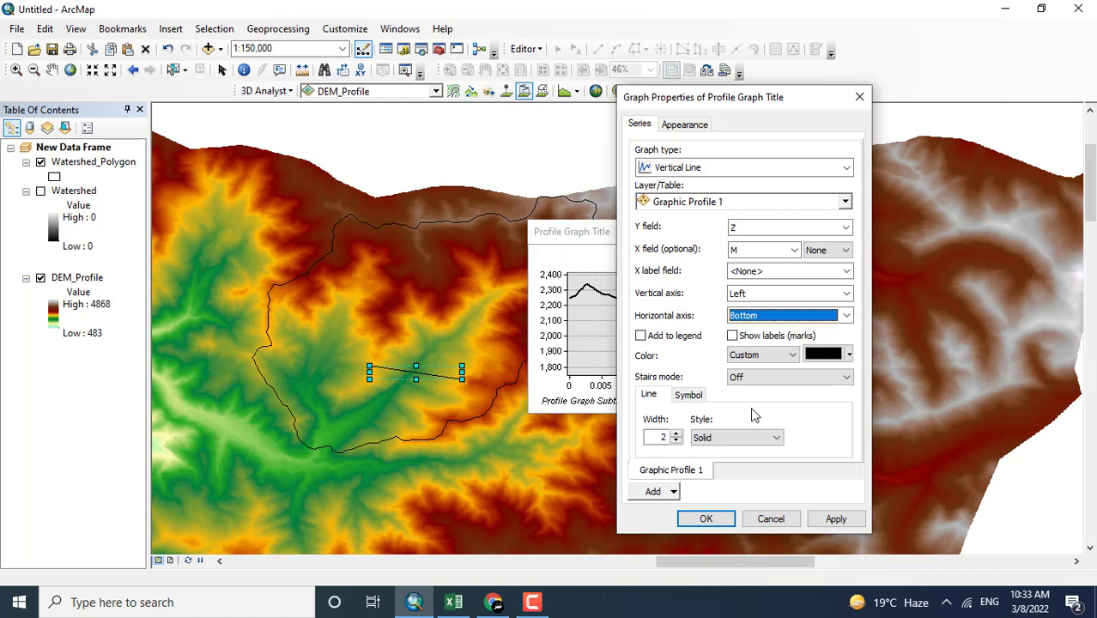
{"action": "left_click", "coordinate": [834, 520]}
{"action": "left_click", "coordinate": [706, 520]}
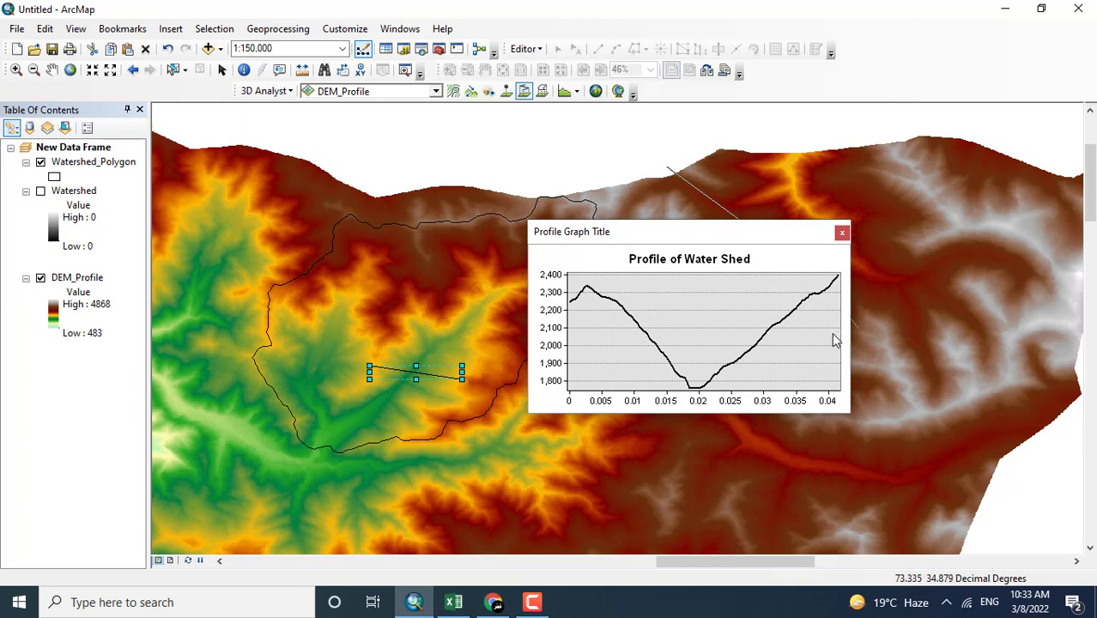
With Select Elements, identify the profile's low point: M 0.019639, Z 1761.2578.
{"action": "left_click", "coordinate": [222, 70]}
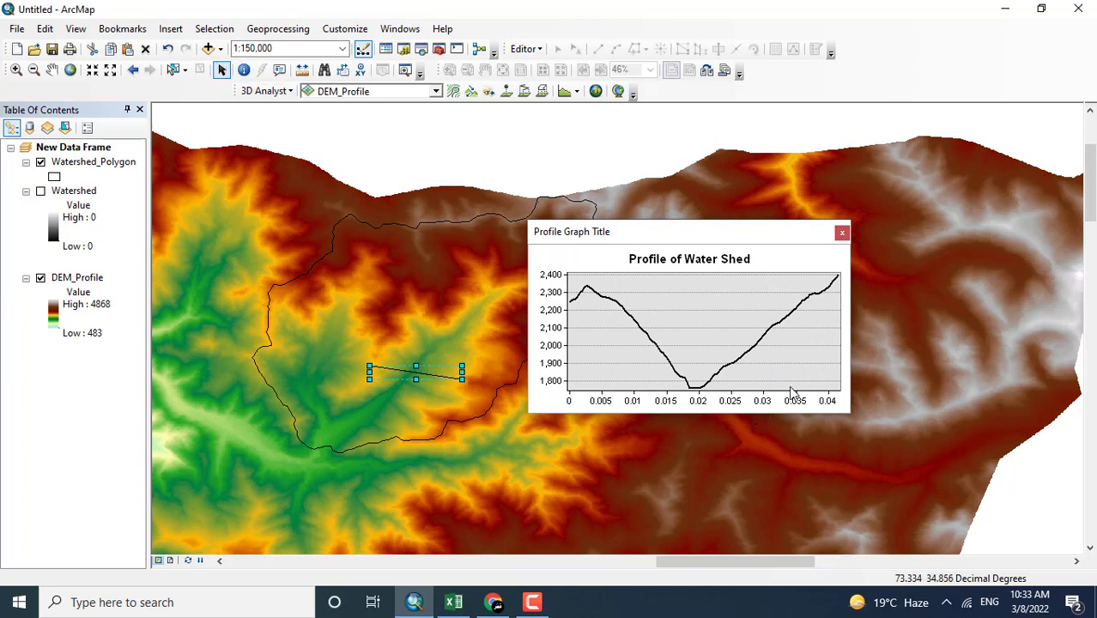
{"action": "right_click", "coordinate": [700, 393]}
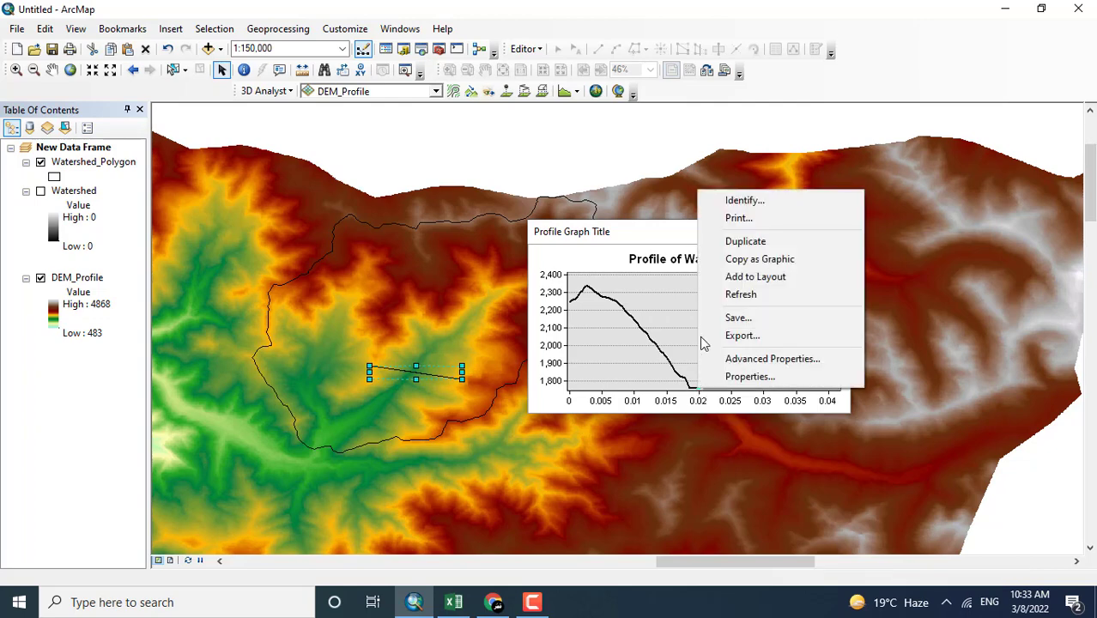
{"action": "left_click", "coordinate": [740, 201]}
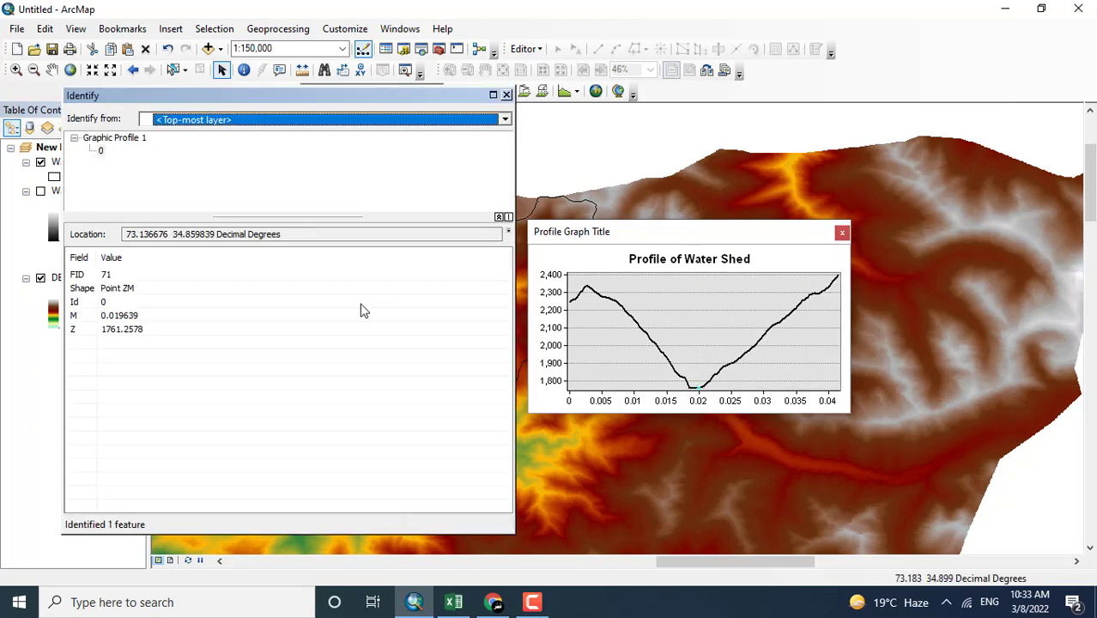
{"action": "left_click_drag", "start_coordinate": [384, 98], "coordinate": [240, 128]}
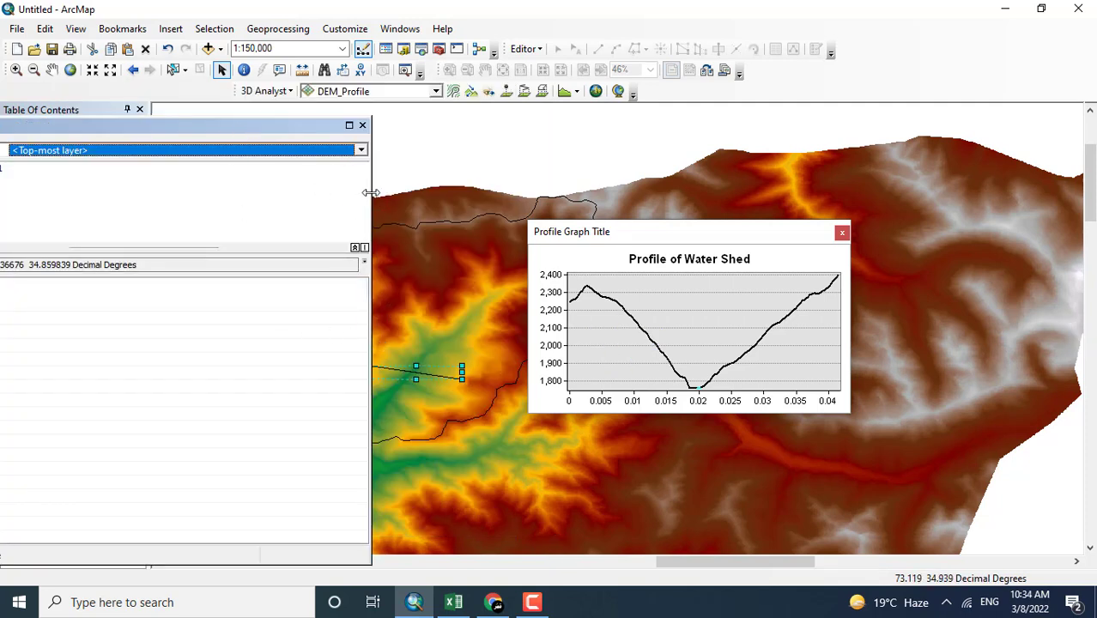
{"action": "left_click_drag", "start_coordinate": [370, 192], "coordinate": [142, 188]}
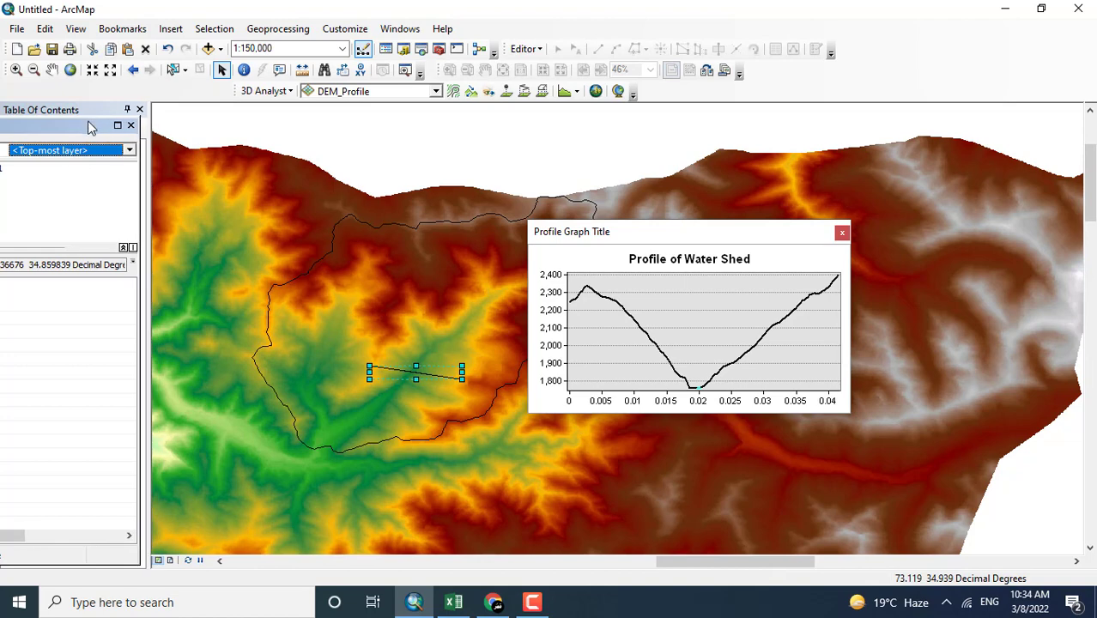
{"action": "left_click_drag", "start_coordinate": [92, 128], "coordinate": [258, 110]}
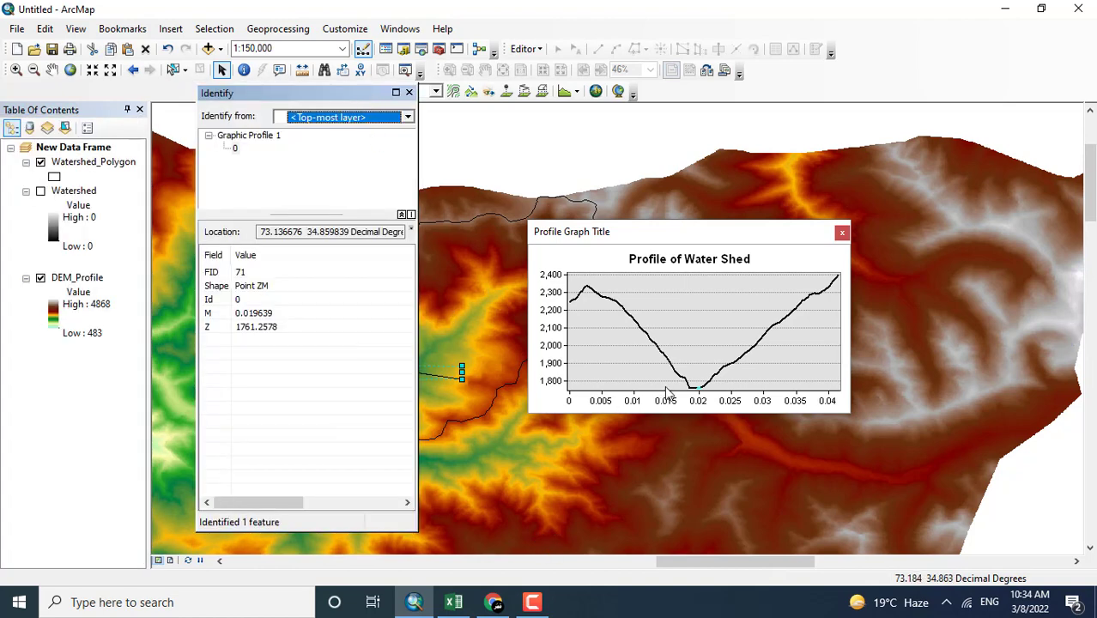
{"action": "left_click", "coordinate": [693, 385]}
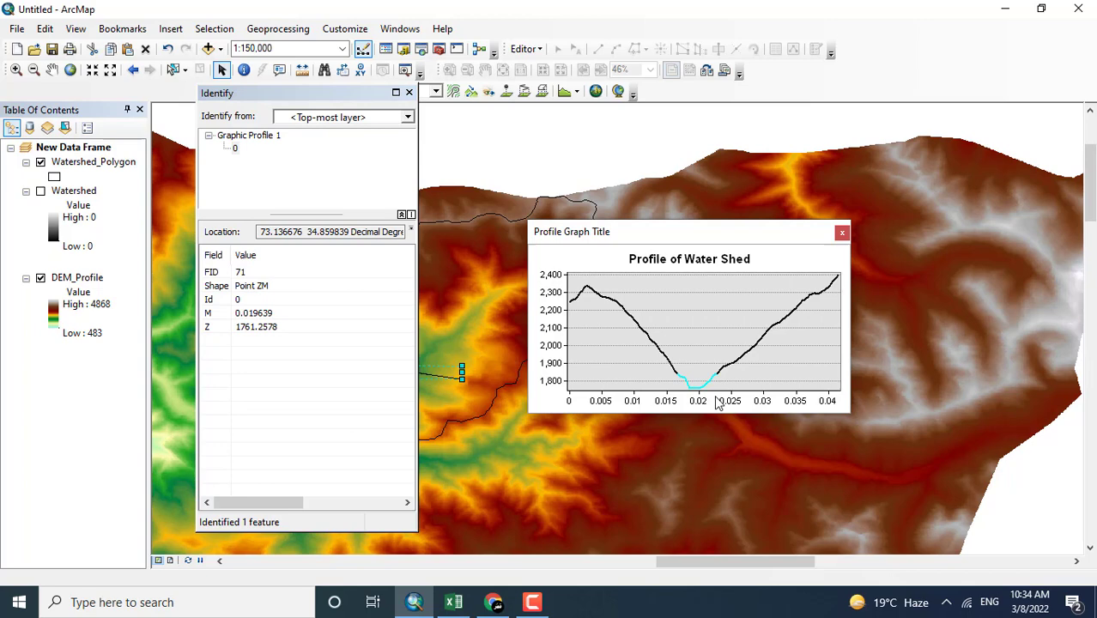
Identify several points near the profile minimum and on the rising slope, then close the results.
{"action": "right_click", "coordinate": [701, 385]}
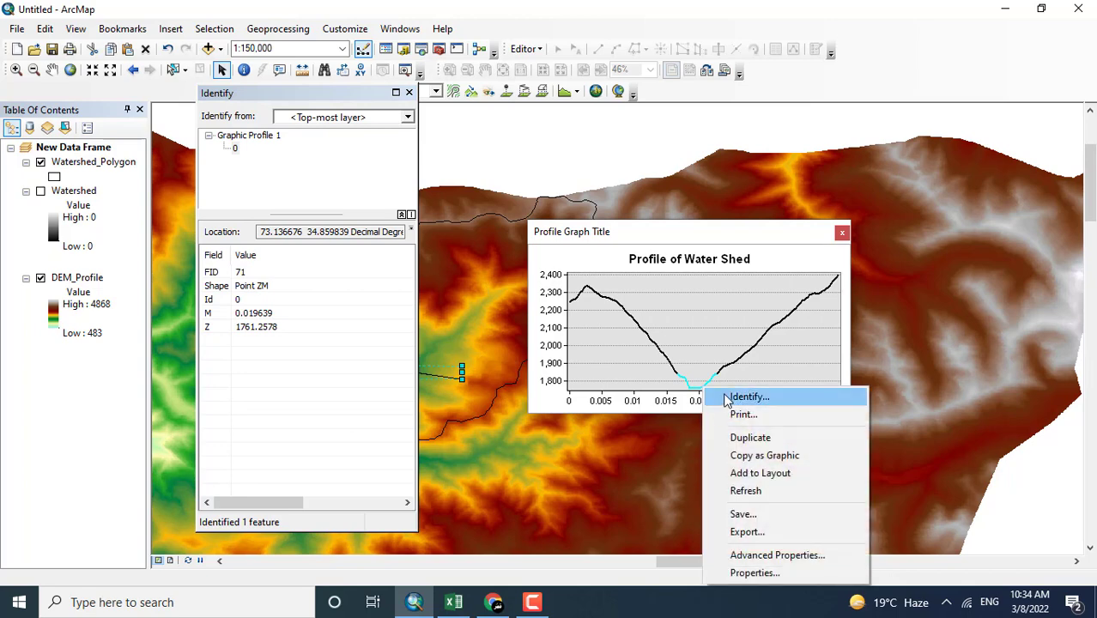
{"action": "left_click", "coordinate": [726, 395]}
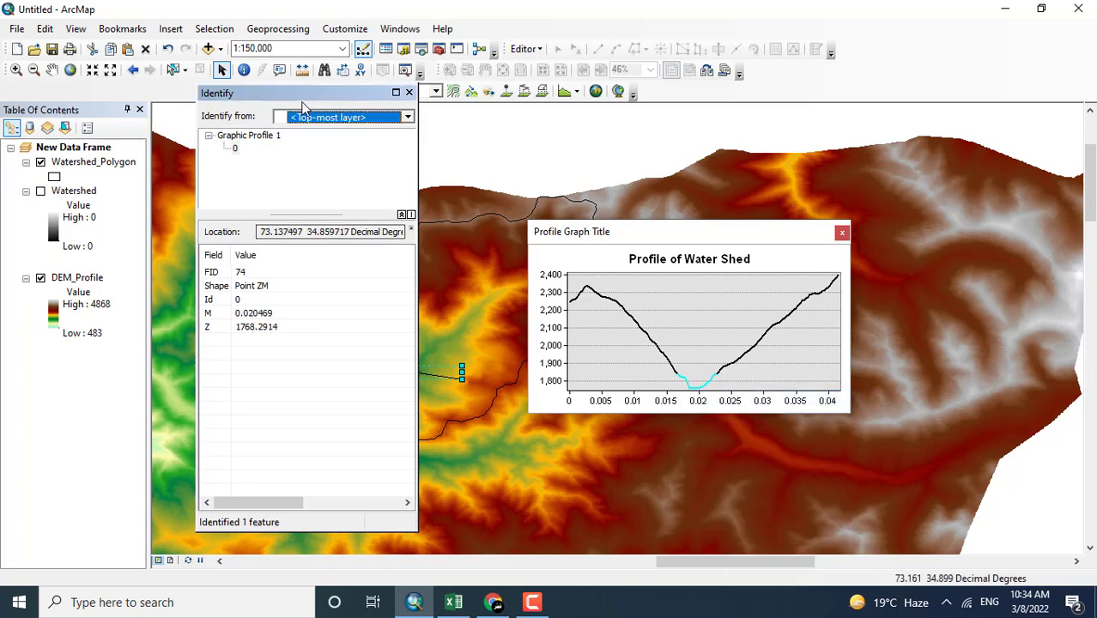
{"action": "left_click_drag", "start_coordinate": [305, 93], "coordinate": [221, 110]}
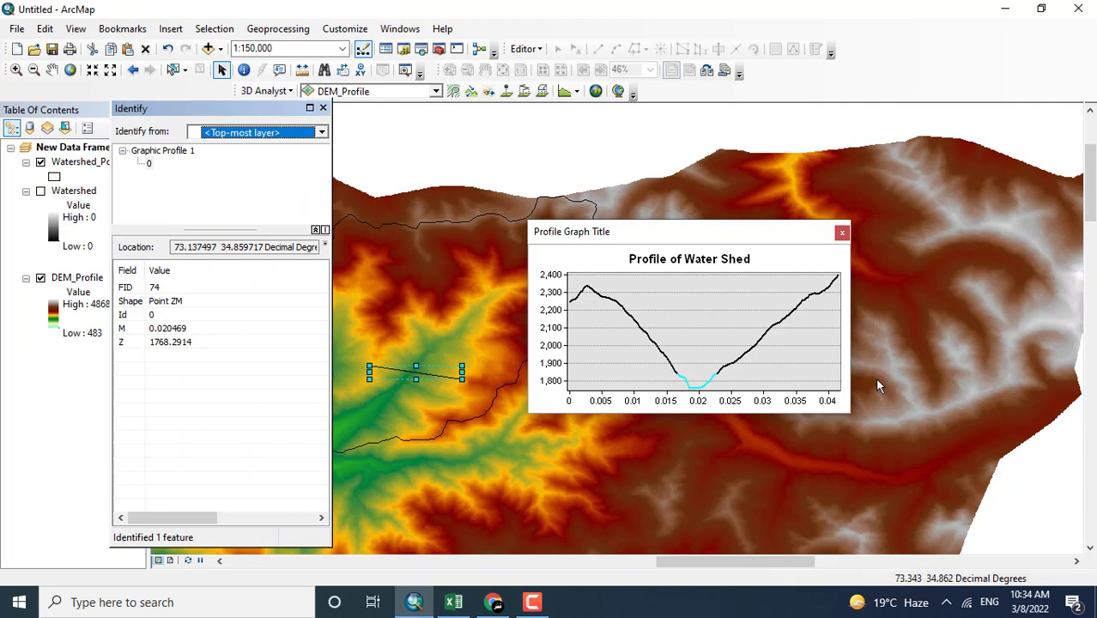
{"action": "right_click", "coordinate": [709, 391]}
{"action": "left_click", "coordinate": [730, 396]}
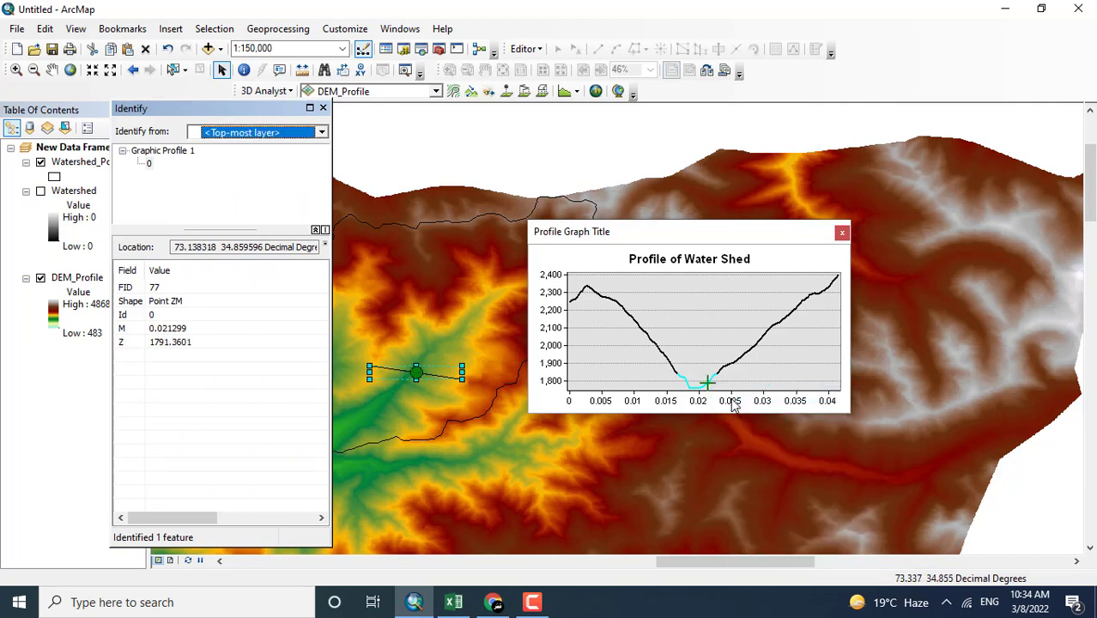
{"action": "left_click", "coordinate": [750, 343]}
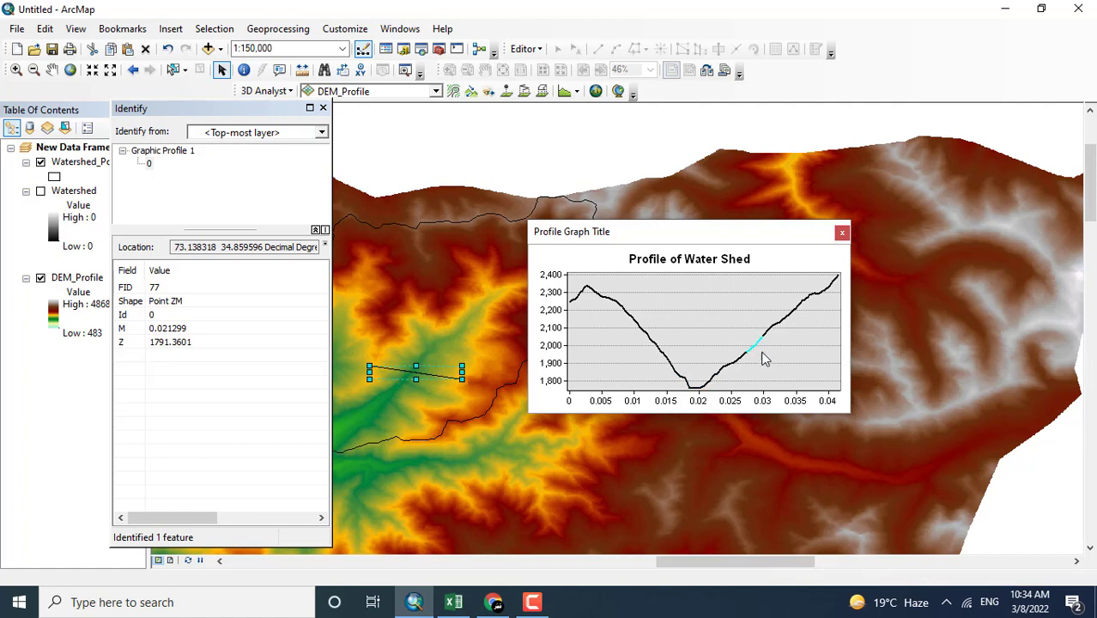
{"action": "right_click", "coordinate": [755, 344]}
{"action": "left_click", "coordinate": [768, 355]}
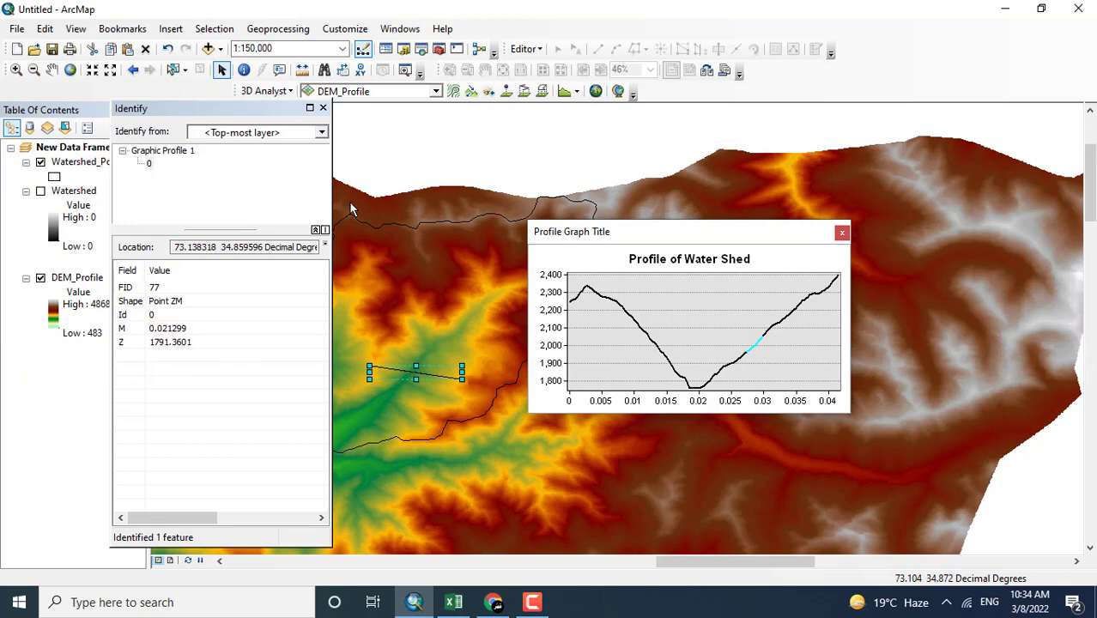
{"action": "left_click", "coordinate": [323, 108]}
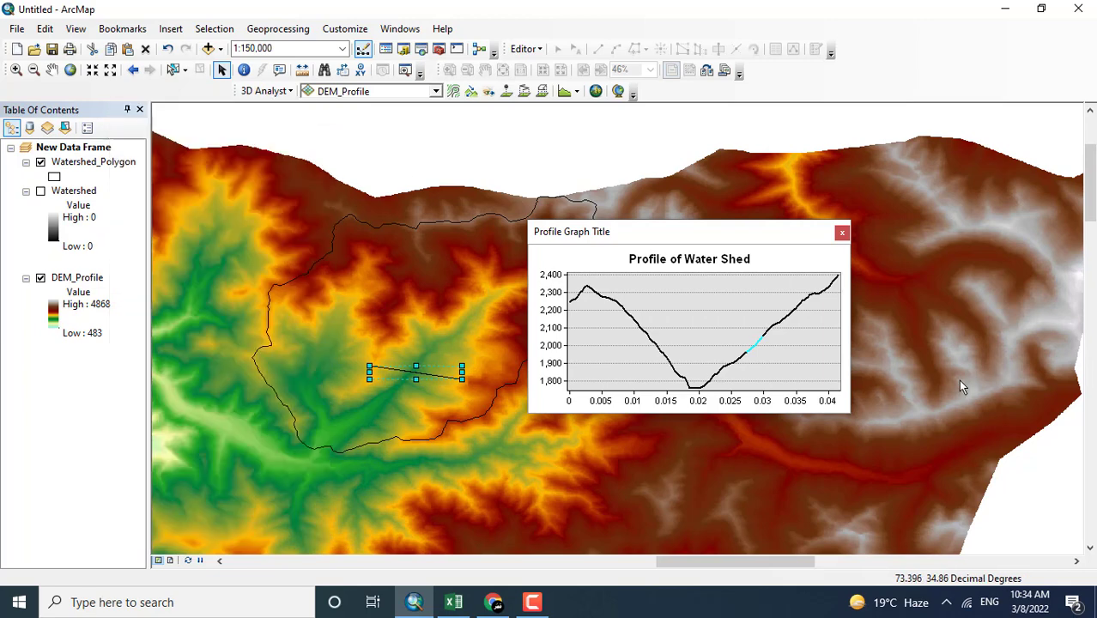
Identify points at the right end, the left peak (Z 2313.03) and the valley, then close Identify.
{"action": "right_click", "coordinate": [752, 343]}
{"action": "left_click", "coordinate": [768, 352]}
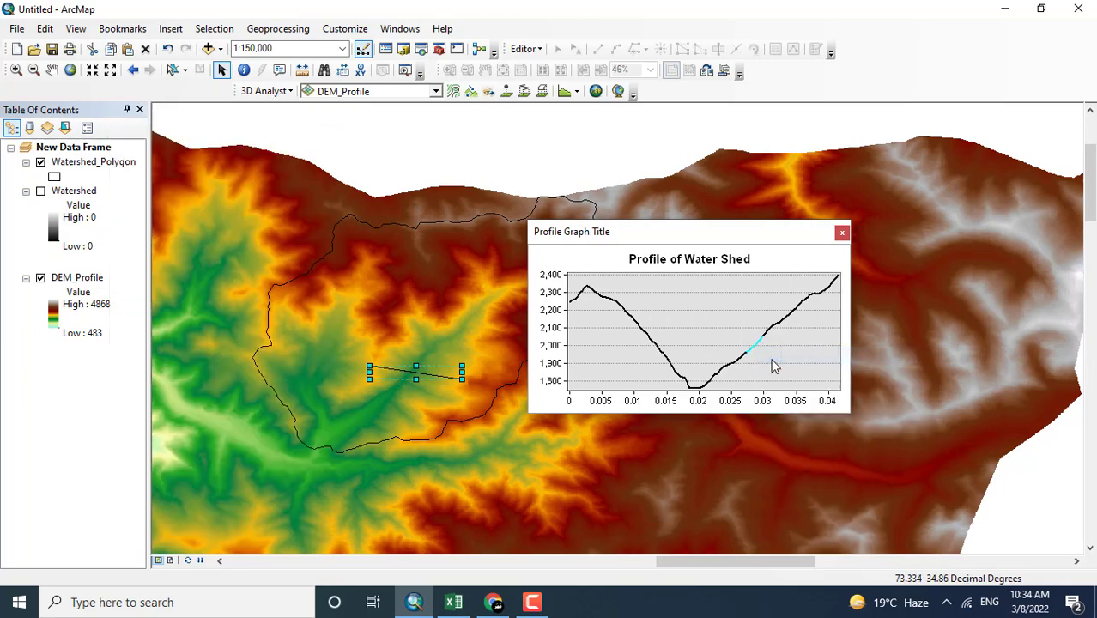
{"action": "right_click", "coordinate": [807, 297]}
{"action": "left_click", "coordinate": [846, 307]}
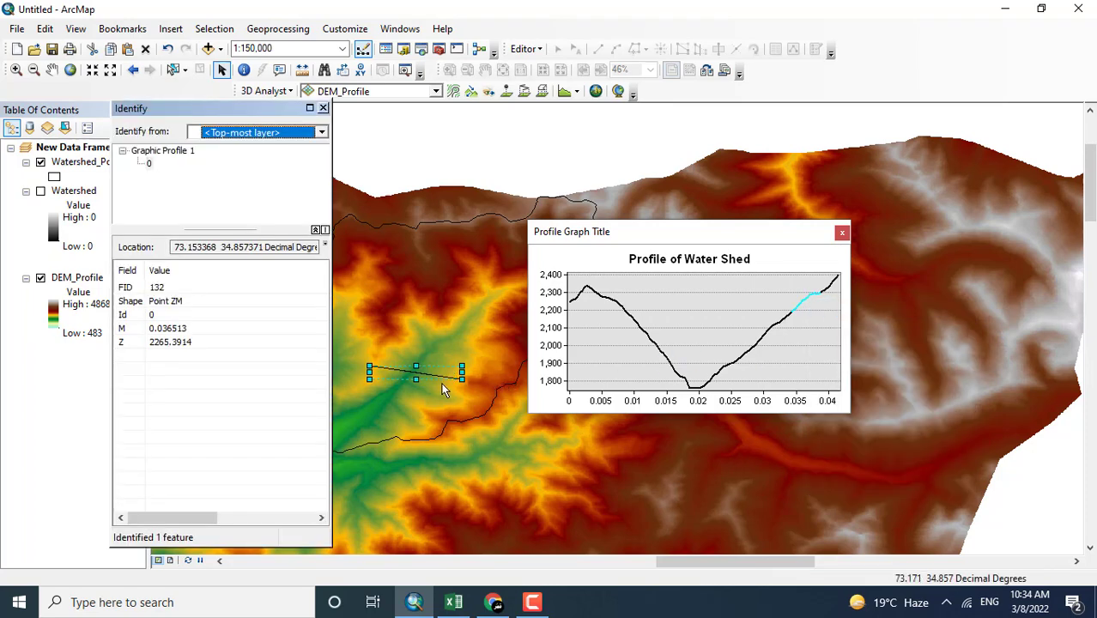
{"action": "right_click", "coordinate": [594, 296]}
{"action": "left_click", "coordinate": [613, 303]}
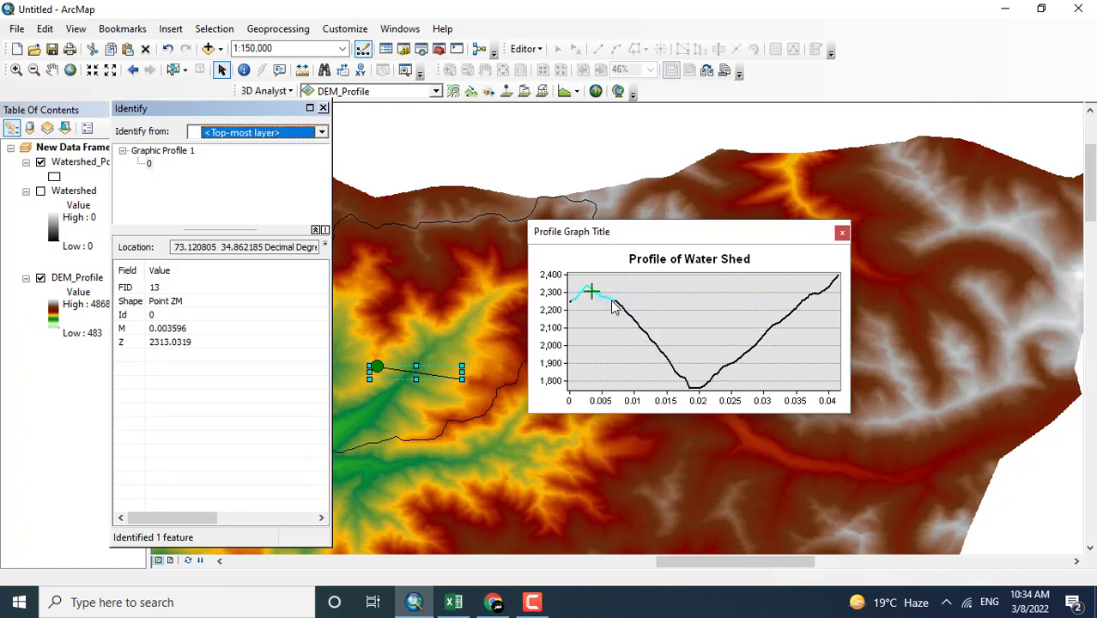
{"action": "left_click", "coordinate": [157, 349]}
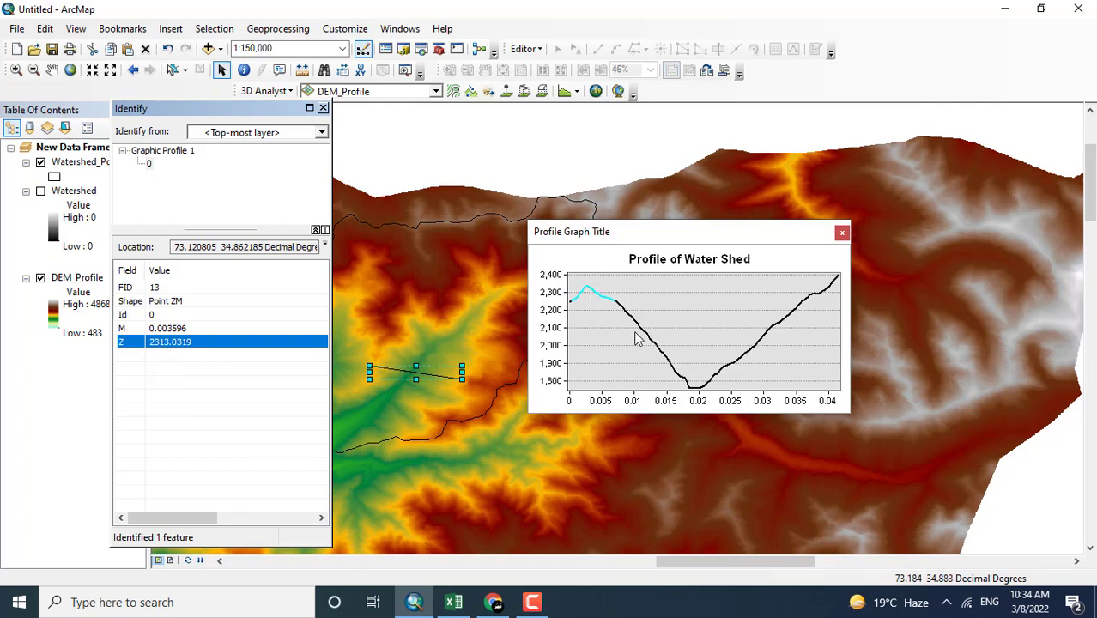
{"action": "left_click_drag", "start_coordinate": [679, 379], "coordinate": [700, 395]}
{"action": "right_click", "coordinate": [699, 395]}
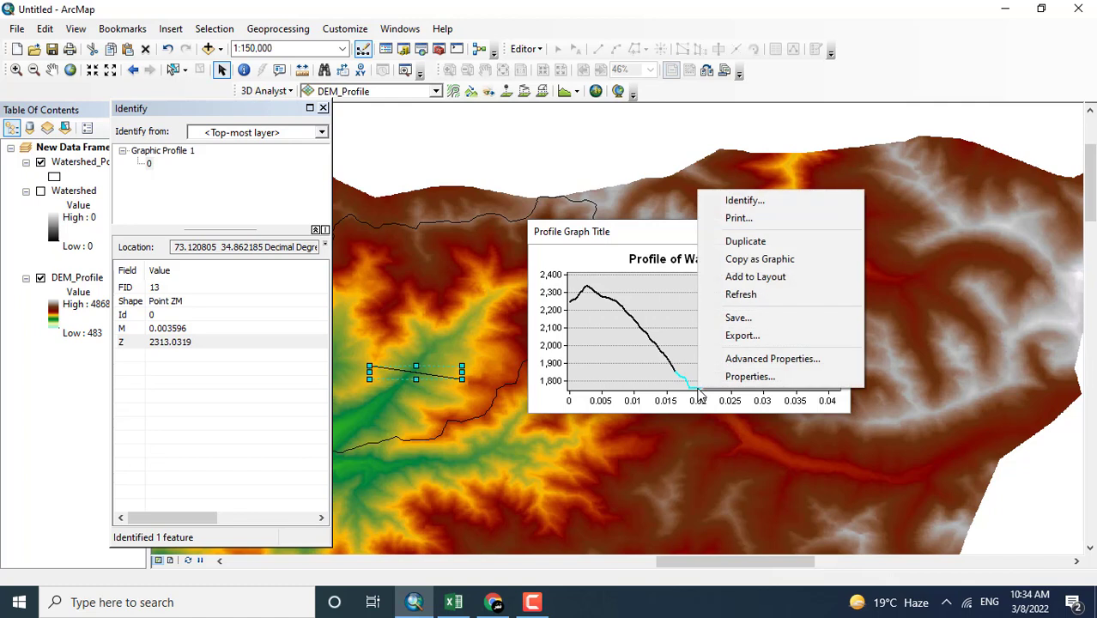
{"action": "left_click", "coordinate": [720, 205]}
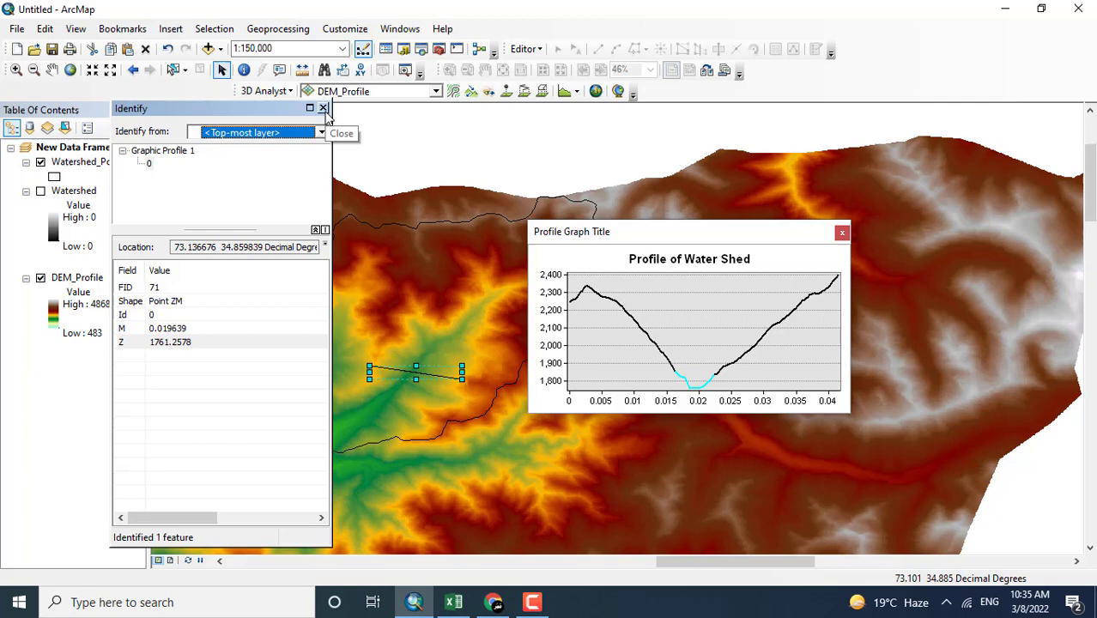
{"action": "left_click", "coordinate": [323, 109]}
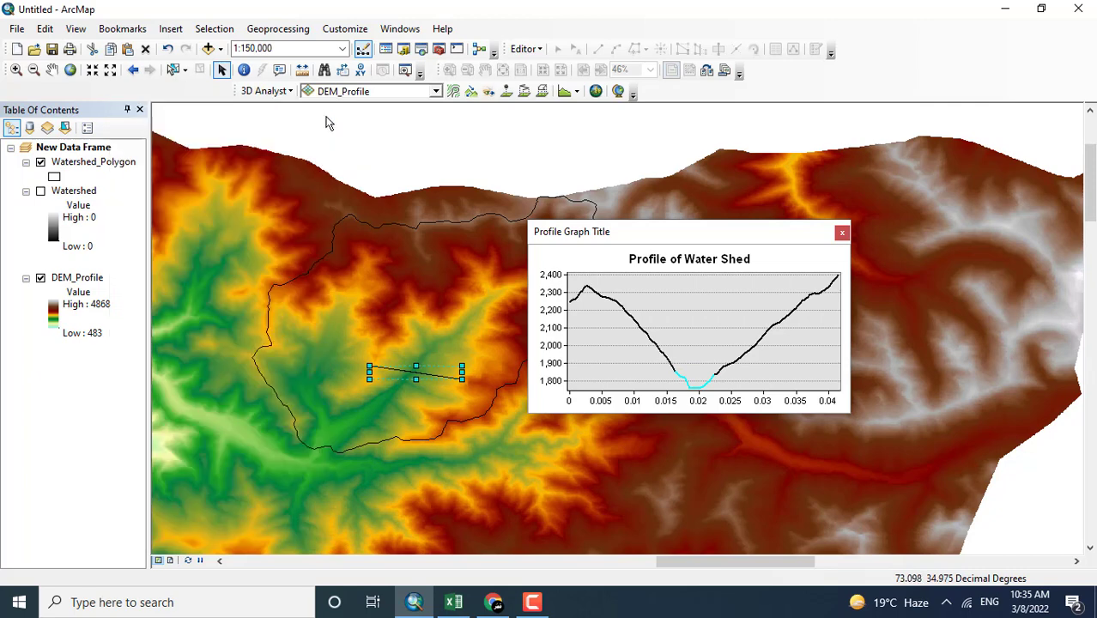
Glance at the chart's Advanced Properties editing settings, then reopen the graph's context menu.
{"action": "right_click", "coordinate": [783, 226]}
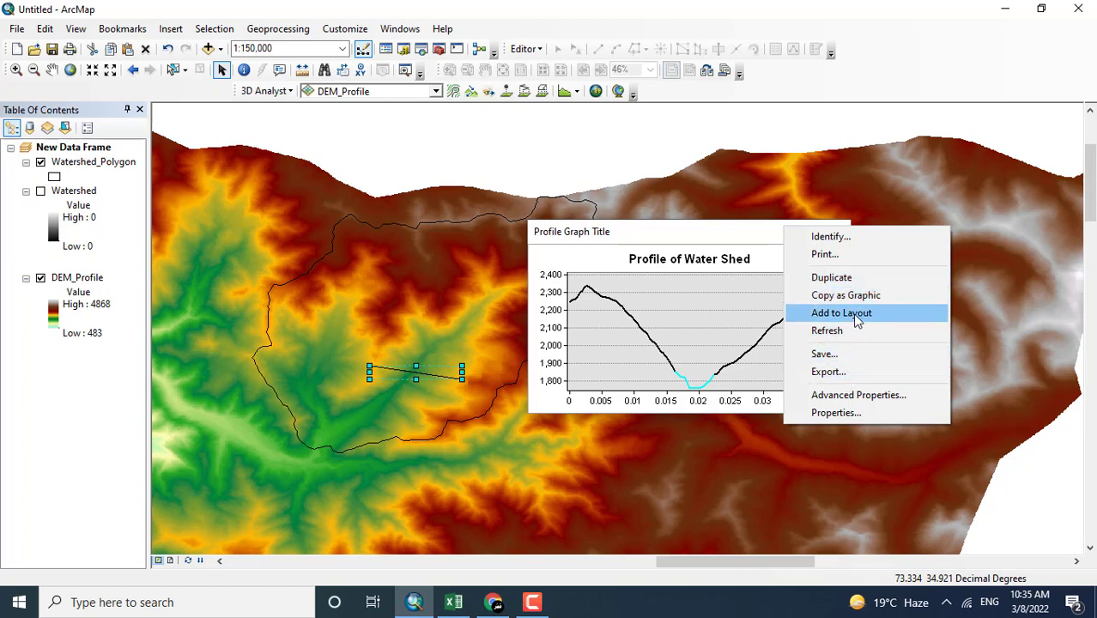
{"action": "left_click", "coordinate": [857, 394]}
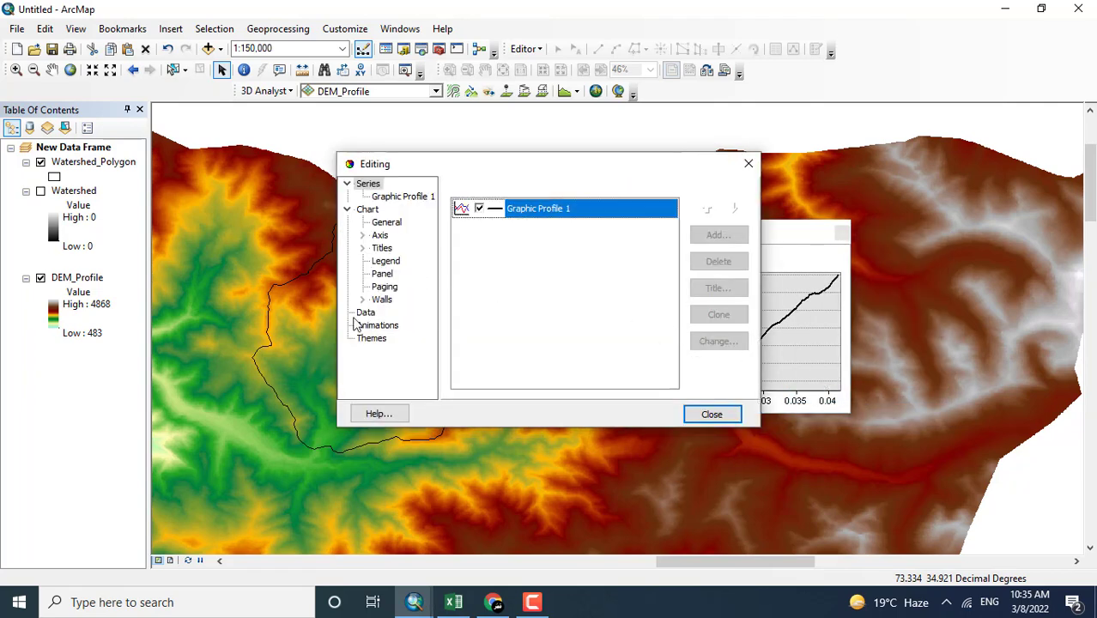
{"action": "left_click", "coordinate": [702, 413]}
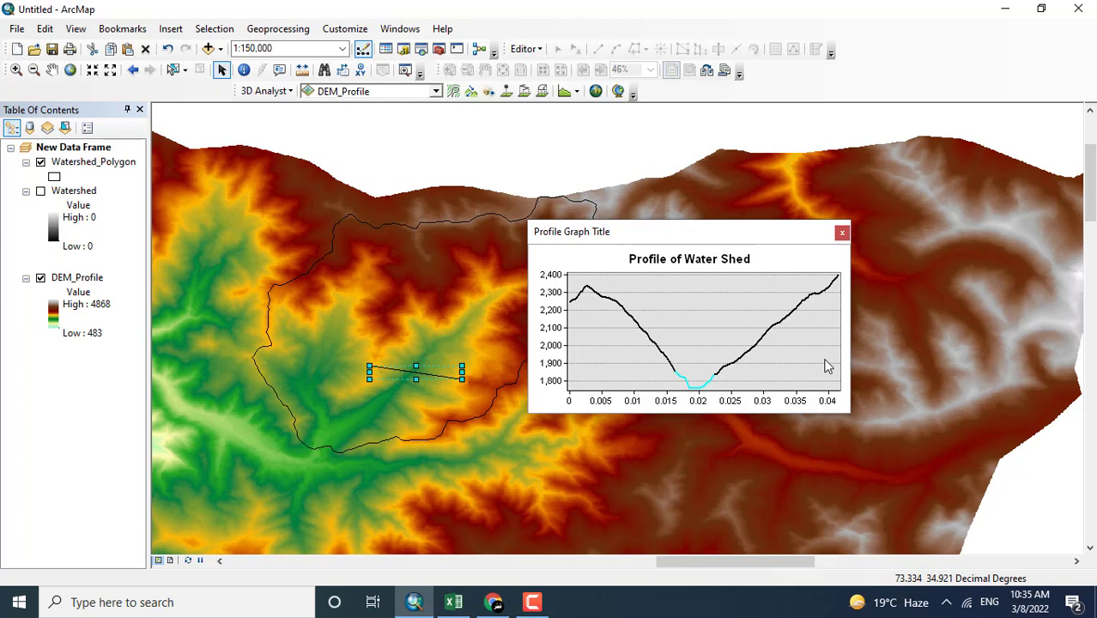
{"action": "right_click", "coordinate": [798, 255]}
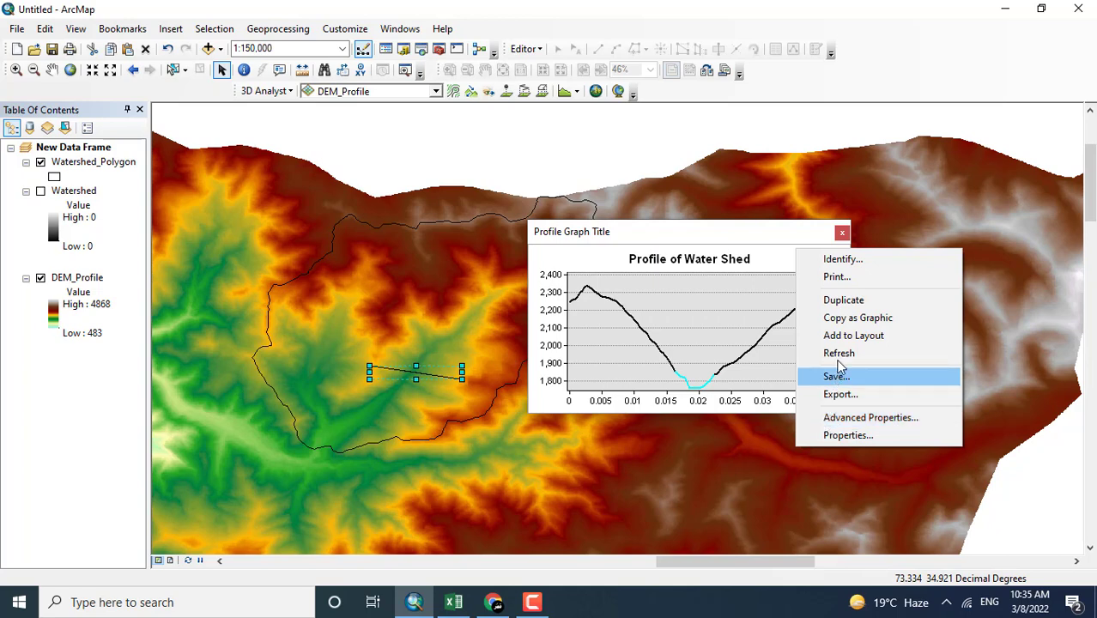
Add the profile graph to the layout and place it at the bottom of the page.
{"action": "left_click", "coordinate": [837, 335]}
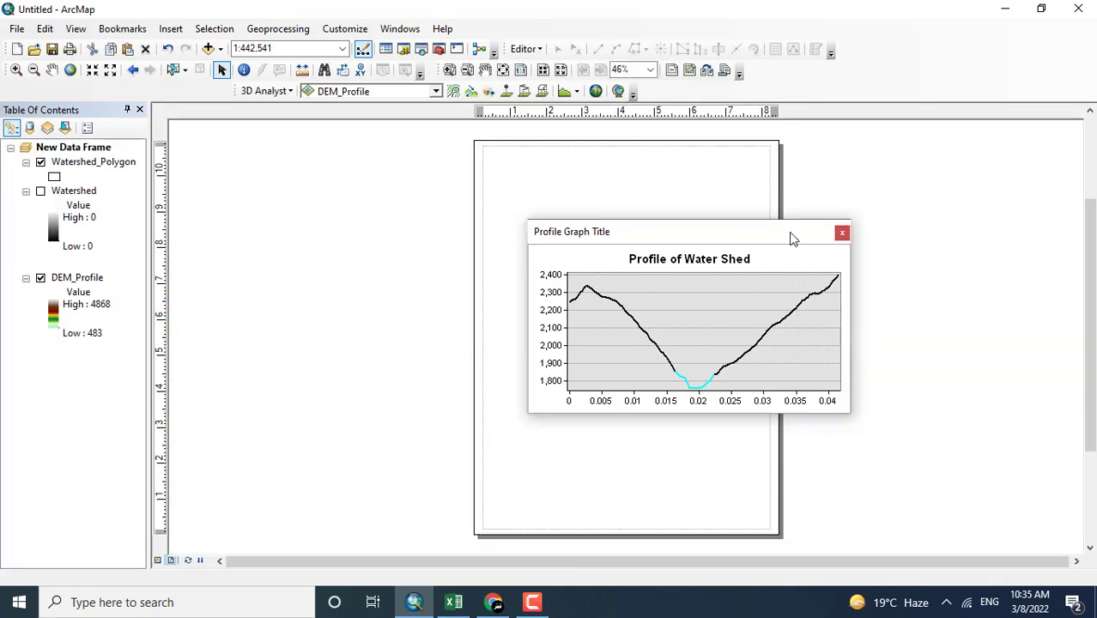
{"action": "left_click_drag", "start_coordinate": [791, 233], "coordinate": [741, 397]}
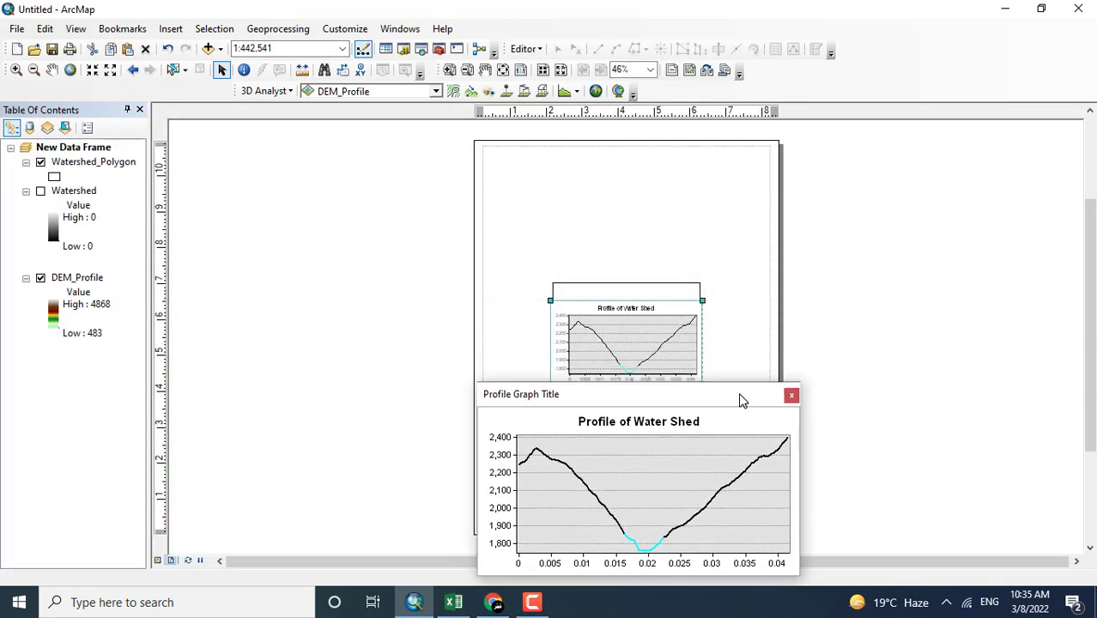
{"action": "left_click", "coordinate": [790, 395]}
{"action": "left_click_drag", "start_coordinate": [622, 326], "coordinate": [581, 473]}
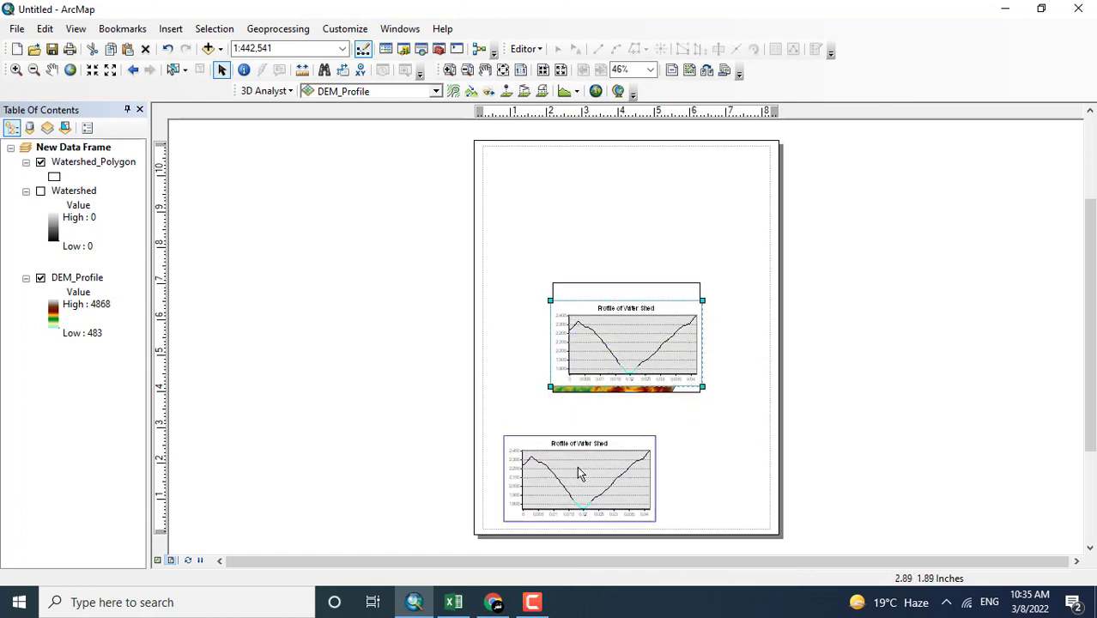
Enlarge the map frame across the upper page and resize the chart beneath it.
{"action": "left_click", "coordinate": [631, 308]}
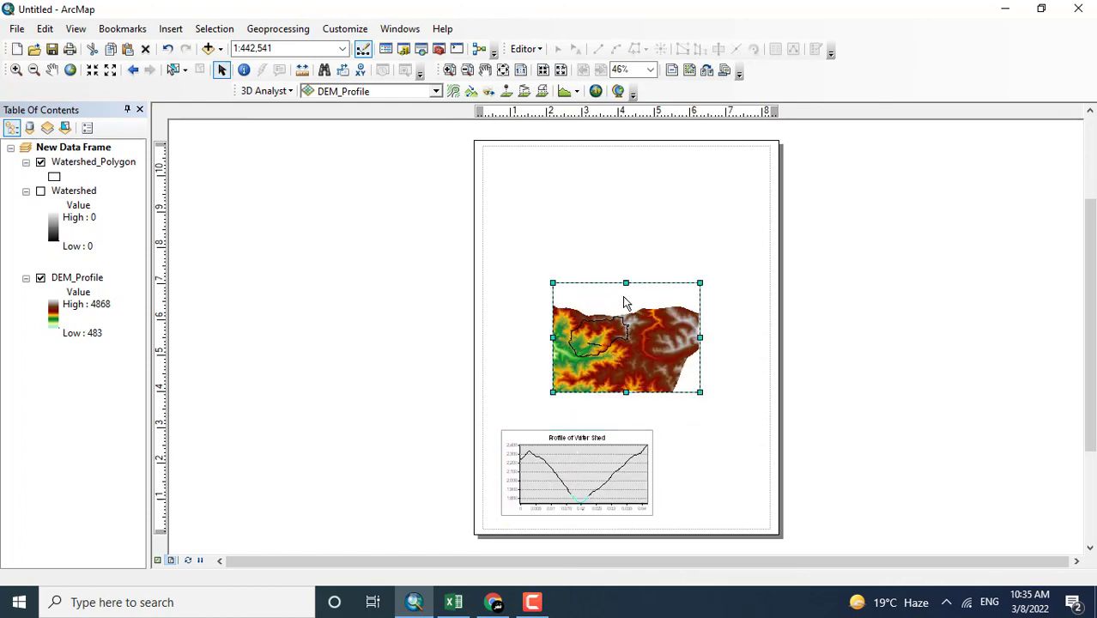
{"action": "left_click_drag", "start_coordinate": [553, 284], "coordinate": [483, 147]}
{"action": "left_click_drag", "start_coordinate": [700, 392], "coordinate": [770, 423]}
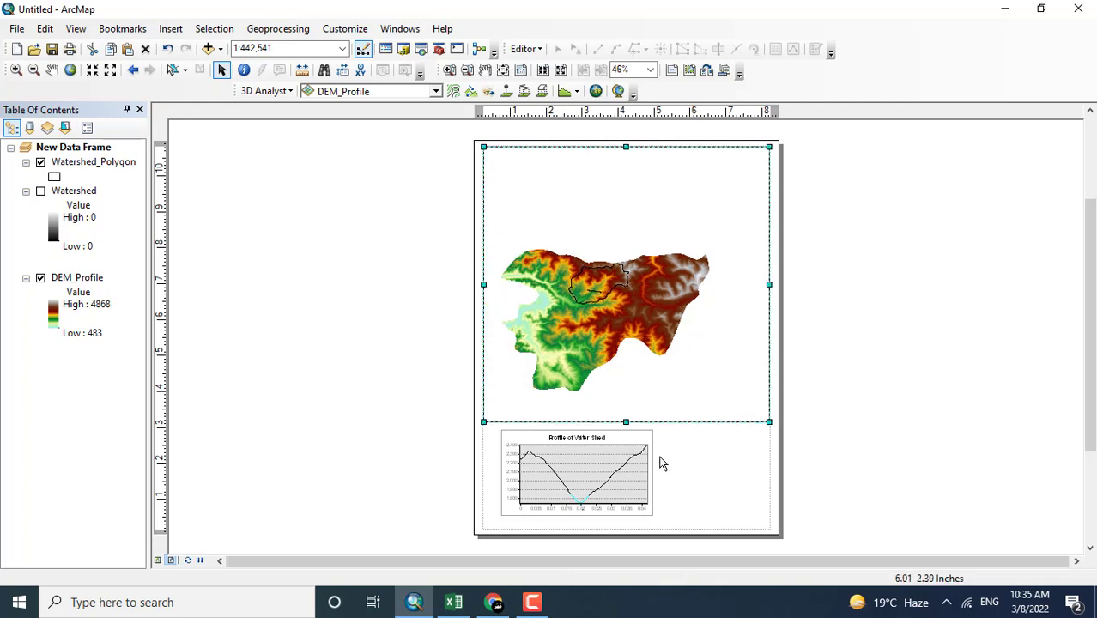
{"action": "left_click", "coordinate": [627, 471]}
{"action": "left_click_drag", "start_coordinate": [626, 471], "coordinate": [606, 463]}
{"action": "left_click_drag", "start_coordinate": [635, 505], "coordinate": [668, 531]}
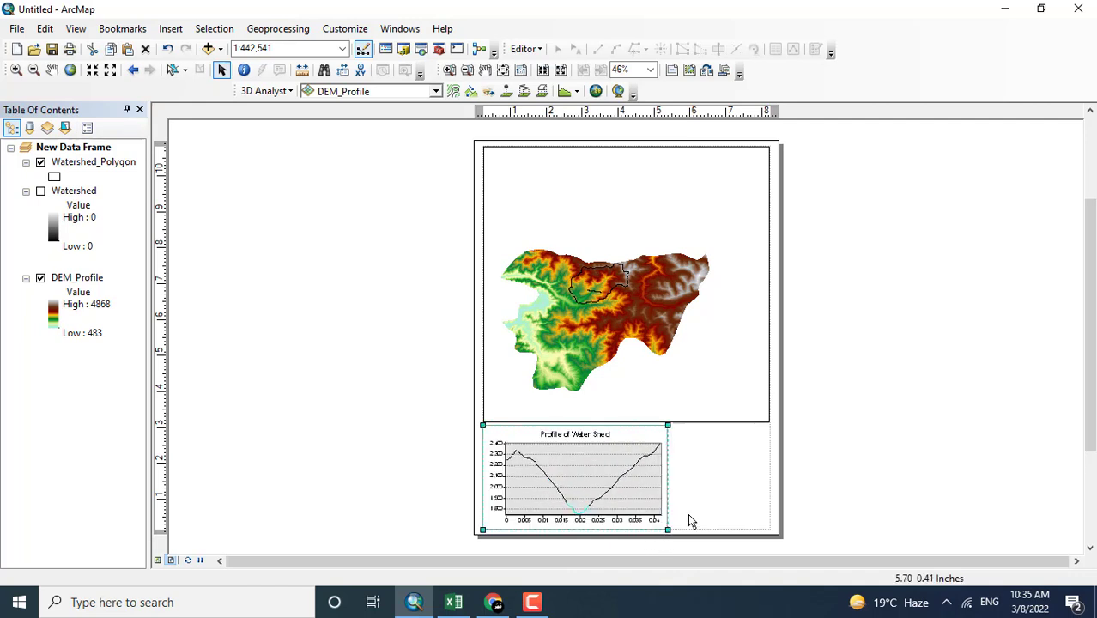
{"action": "left_click", "coordinate": [713, 465]}
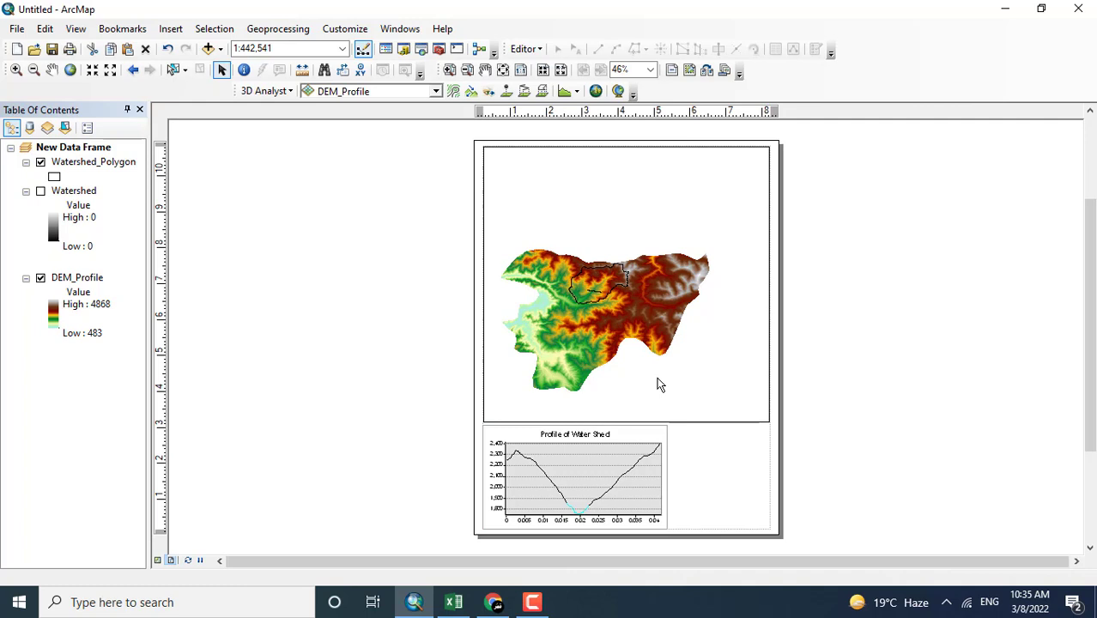
Insert the title 'Profile of Watershed' at the top of the layout page.
{"action": "left_click", "coordinate": [172, 28]}
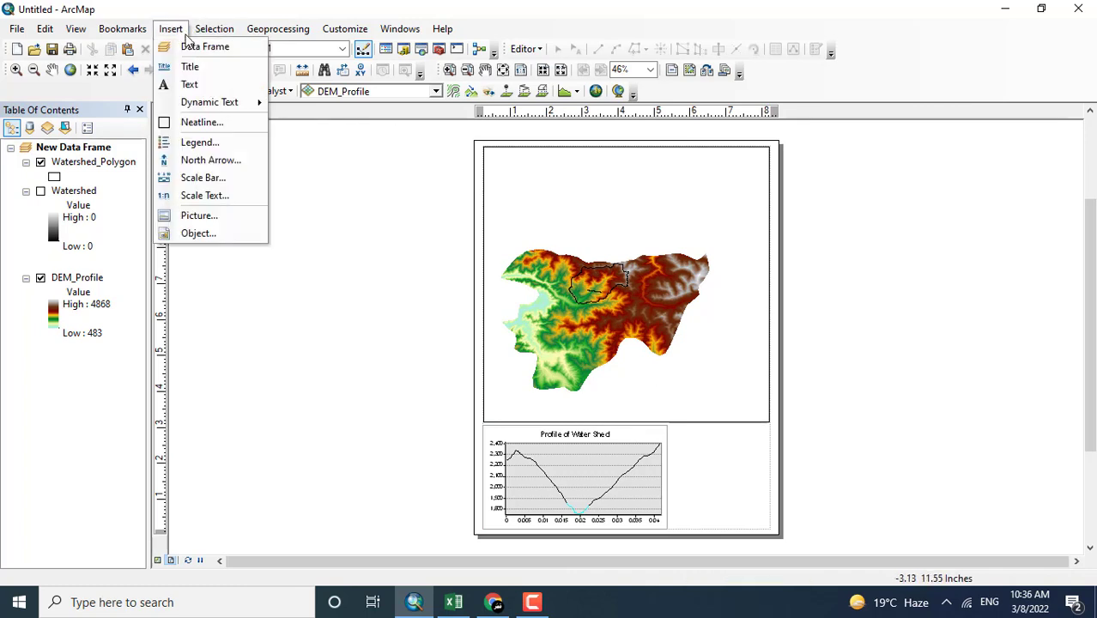
{"action": "left_click", "coordinate": [189, 67]}
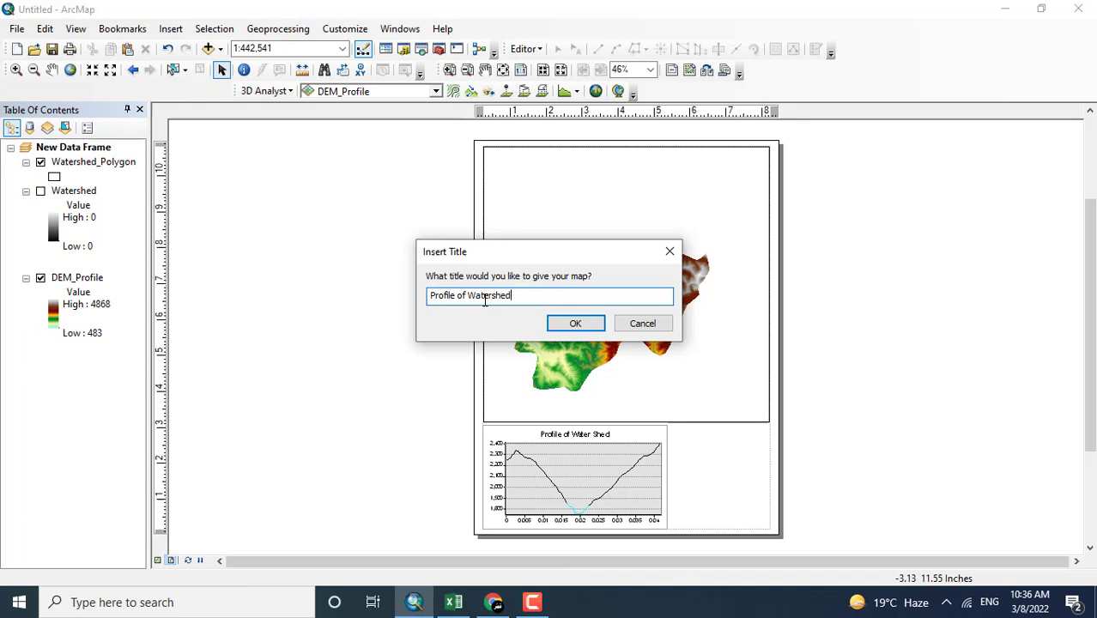
{"action": "key", "text": "Return"}
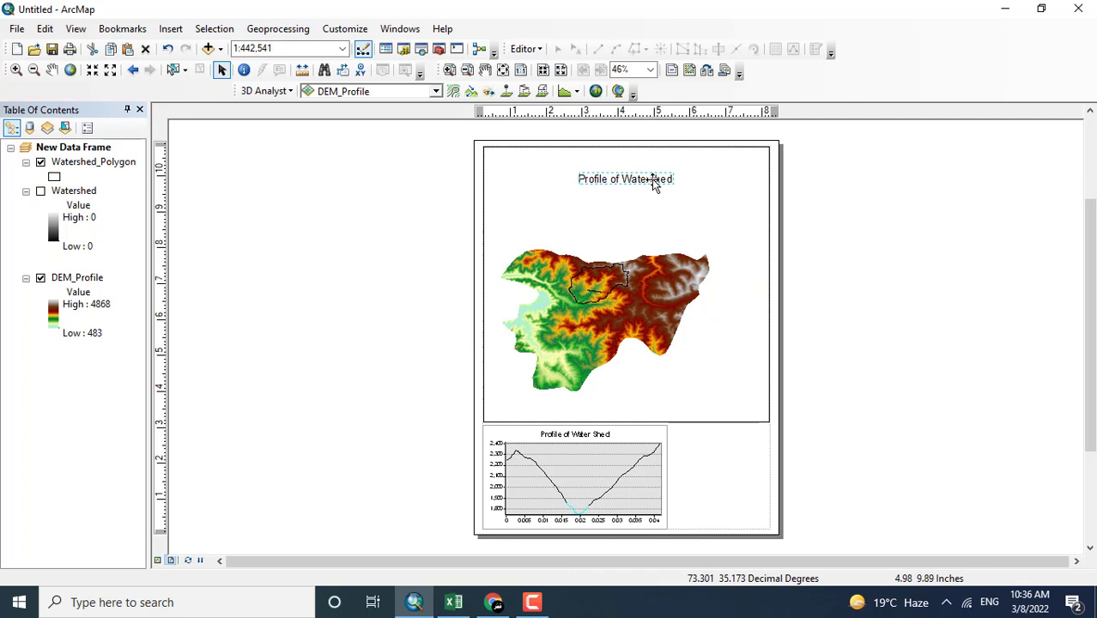
{"action": "left_click", "coordinate": [726, 481]}
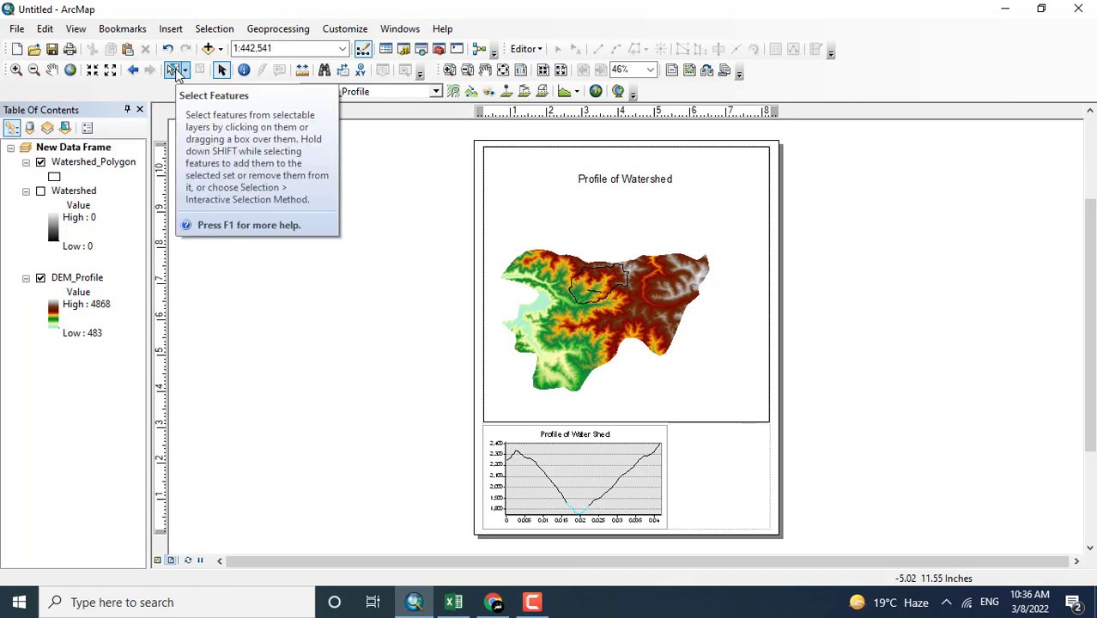
Create a legend including DEM_Profile, accepting the default title, frame, patch and spacing settings.
{"action": "left_click", "coordinate": [171, 29]}
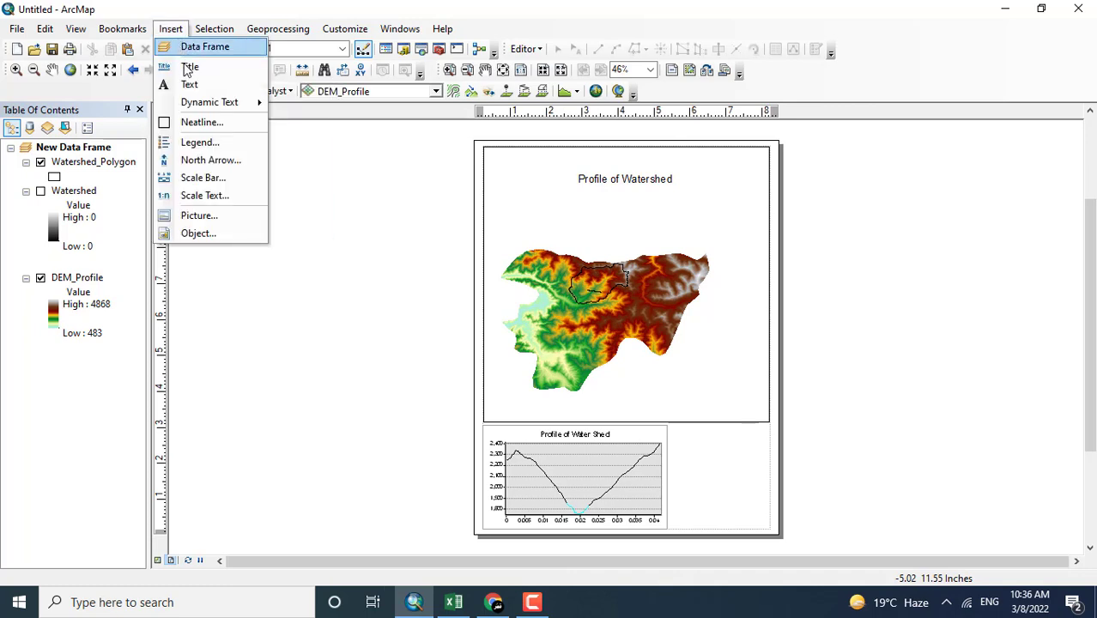
{"action": "left_click", "coordinate": [211, 146]}
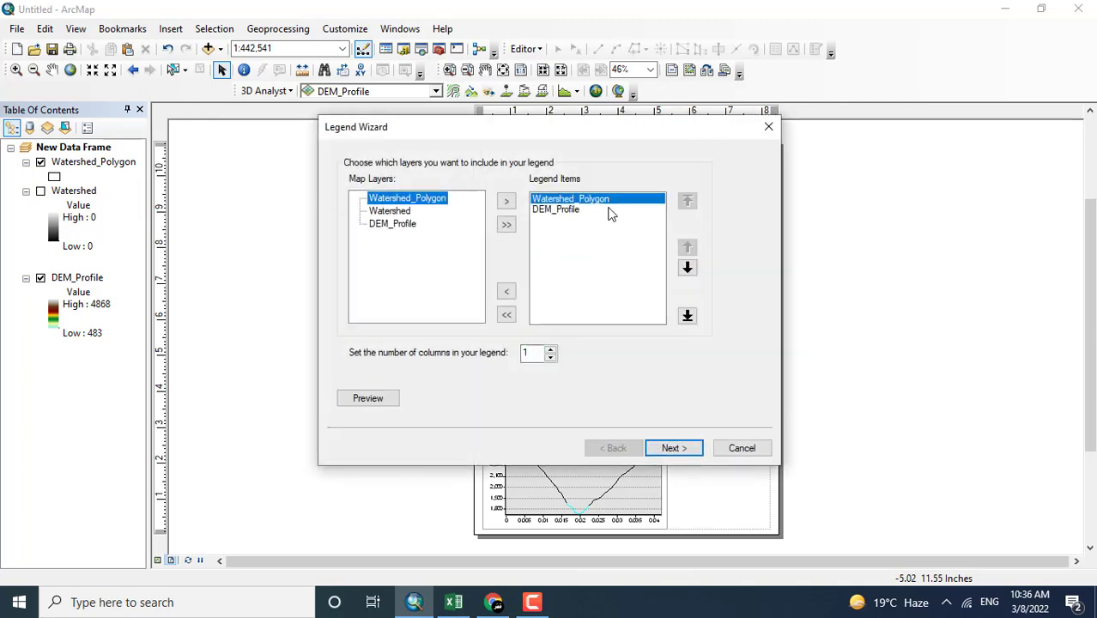
{"action": "left_click", "coordinate": [562, 213]}
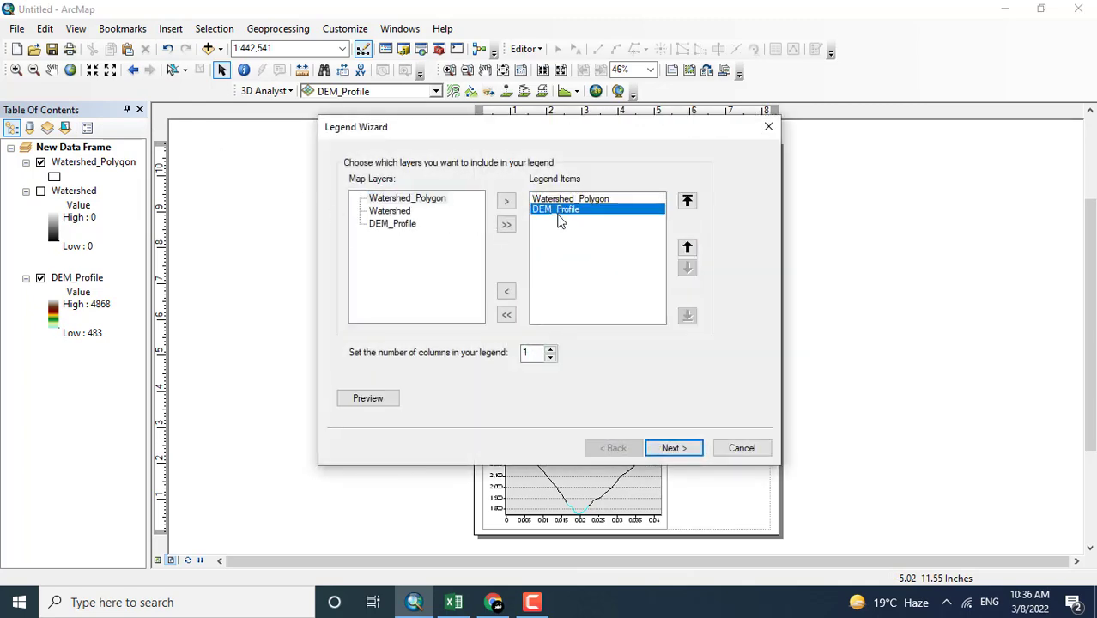
{"action": "left_click_drag", "start_coordinate": [585, 136], "coordinate": [579, 150]}
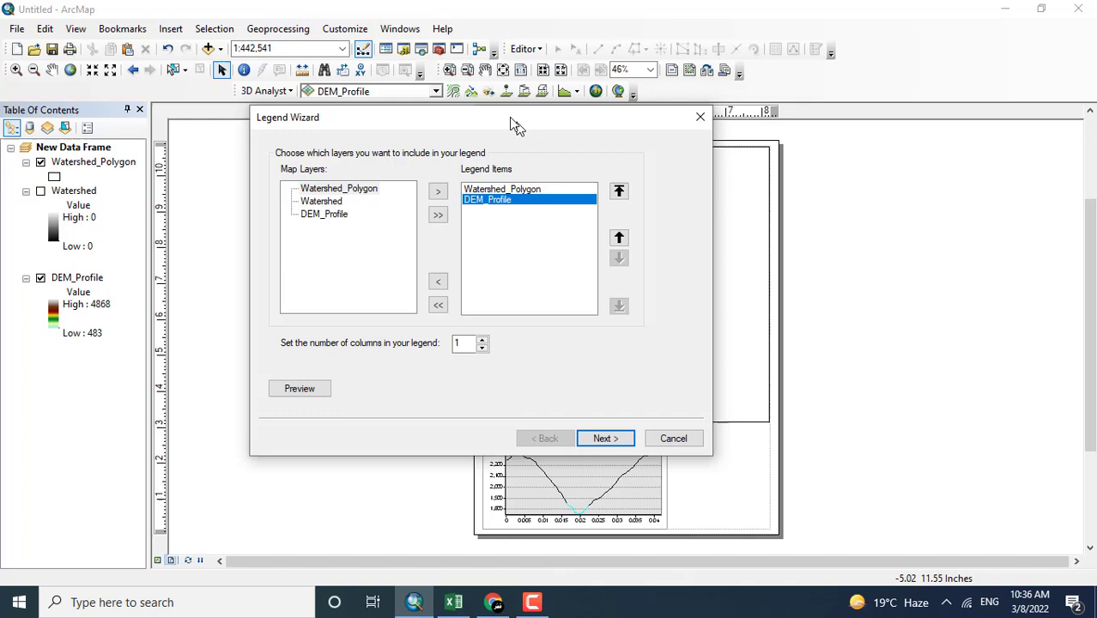
{"action": "left_click_drag", "start_coordinate": [511, 119], "coordinate": [506, 114]}
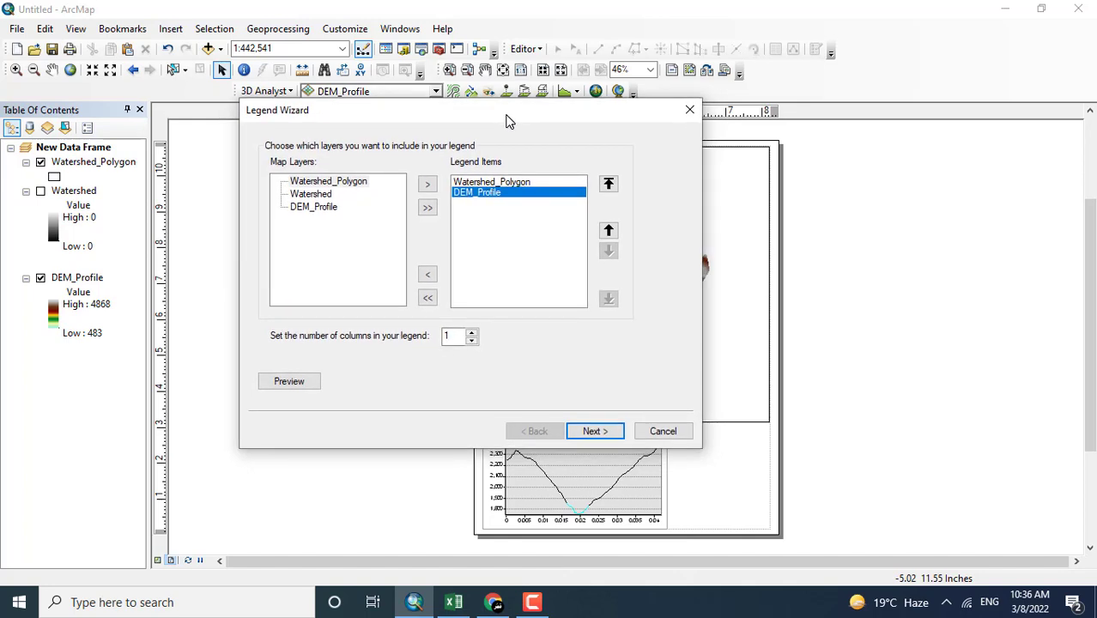
{"action": "left_click", "coordinate": [592, 432]}
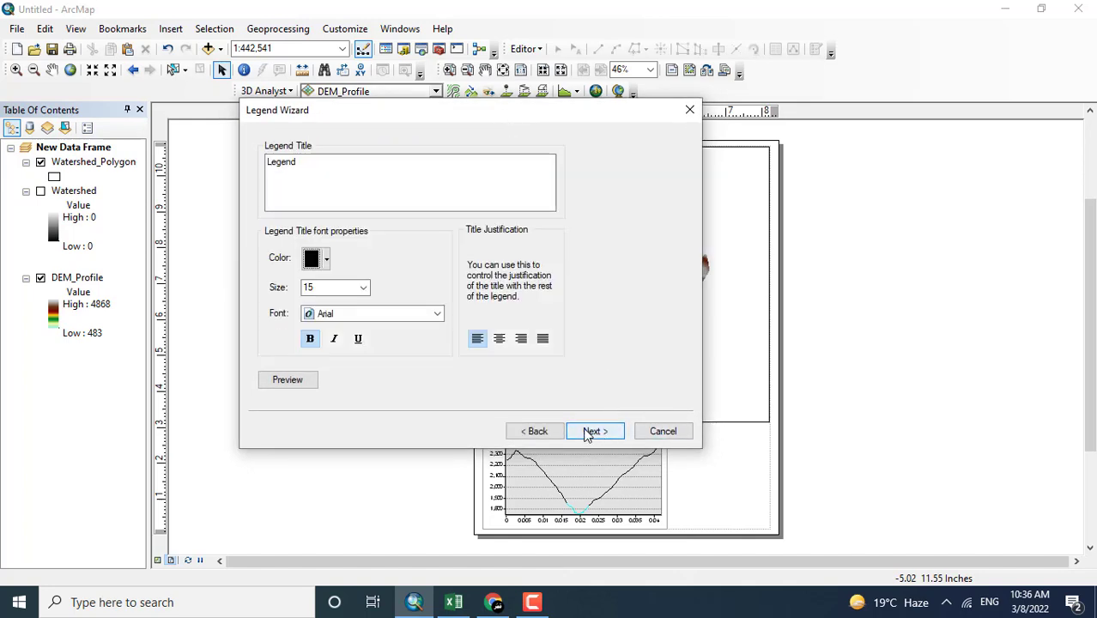
{"action": "left_click", "coordinate": [592, 435]}
{"action": "left_click", "coordinate": [591, 433]}
{"action": "left_click", "coordinate": [593, 434]}
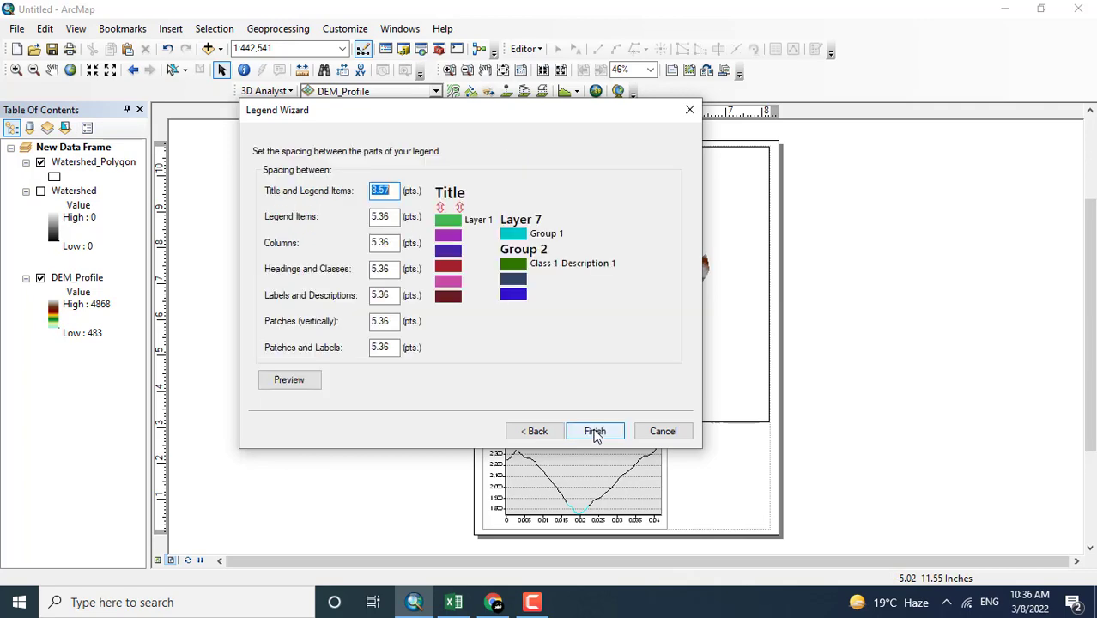
{"action": "left_click", "coordinate": [595, 432]}
Move the legend beside the profile graph in the lower right and enlarge it slightly.
{"action": "left_click_drag", "start_coordinate": [532, 359], "coordinate": [709, 496]}
{"action": "mouse_move", "coordinate": [687, 453]}
{"action": "left_mouse_down"}
{"action": "mouse_move", "coordinate": [690, 431]}
{"action": "mouse_move", "coordinate": [684, 447]}
{"action": "left_mouse_up"}
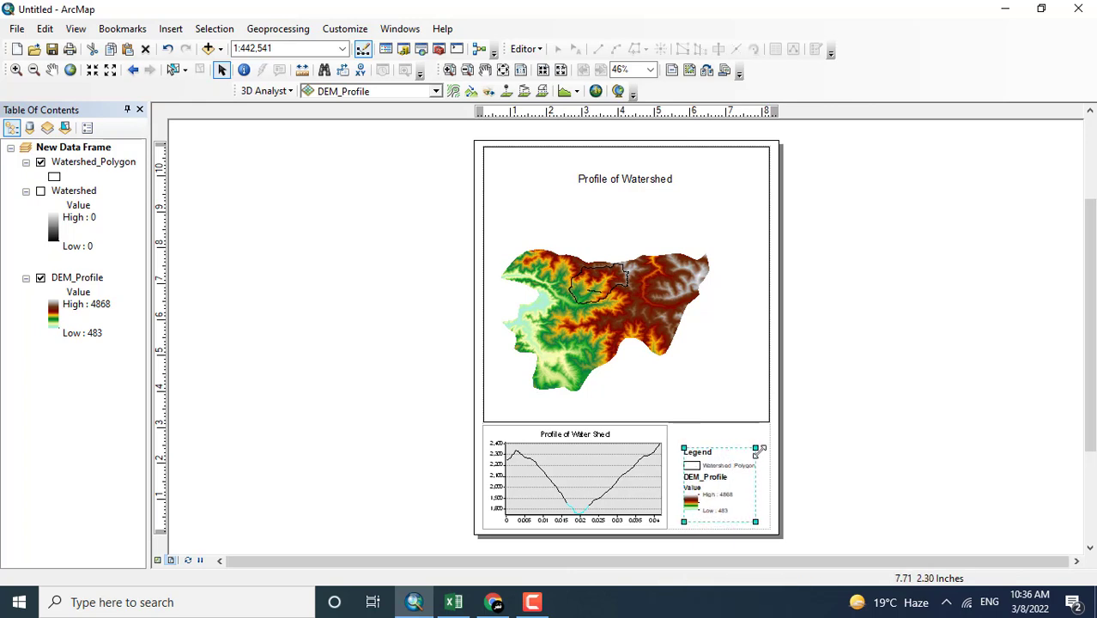
{"action": "left_click_drag", "start_coordinate": [756, 447], "coordinate": [711, 463]}
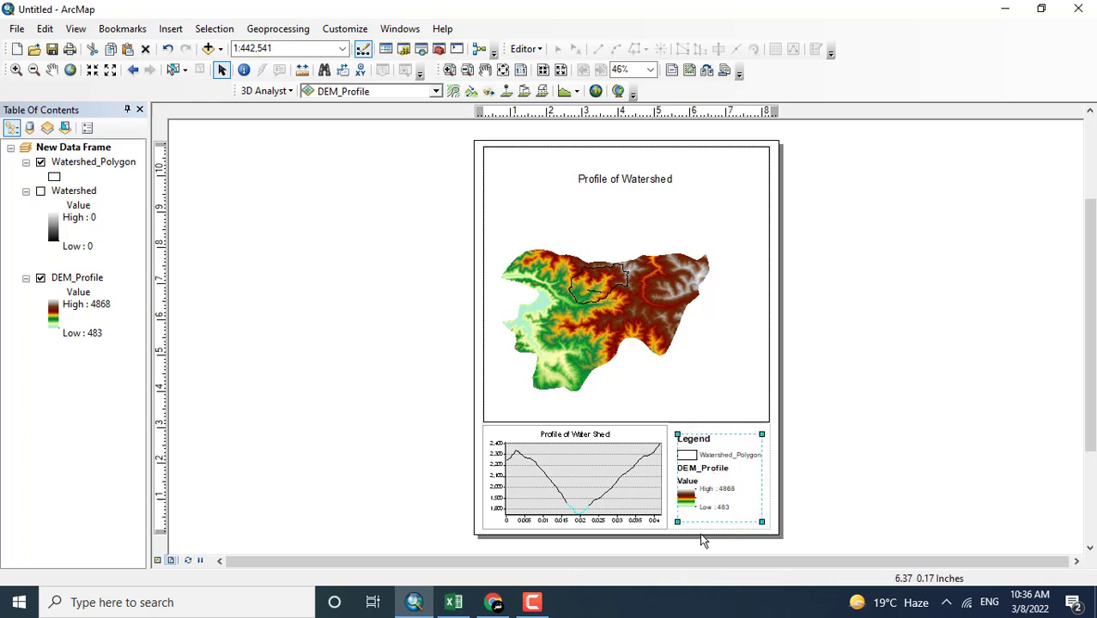
Add an enlarged ESRI North 1 north arrow at the map's top-right corner beside the title.
{"action": "left_click", "coordinate": [701, 373]}
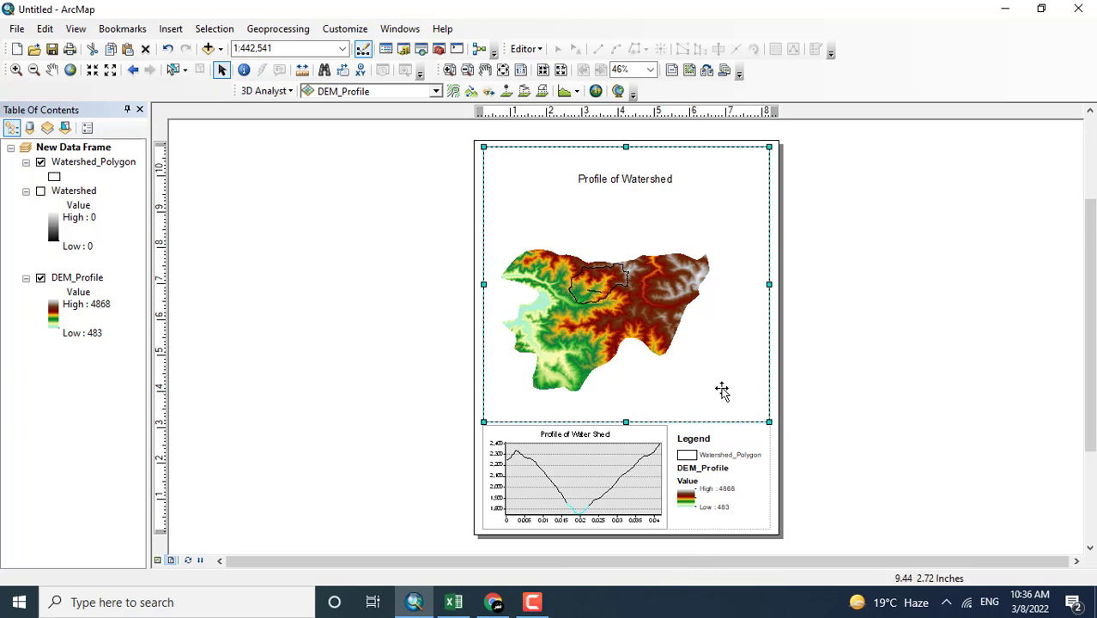
{"action": "left_click", "coordinate": [170, 29]}
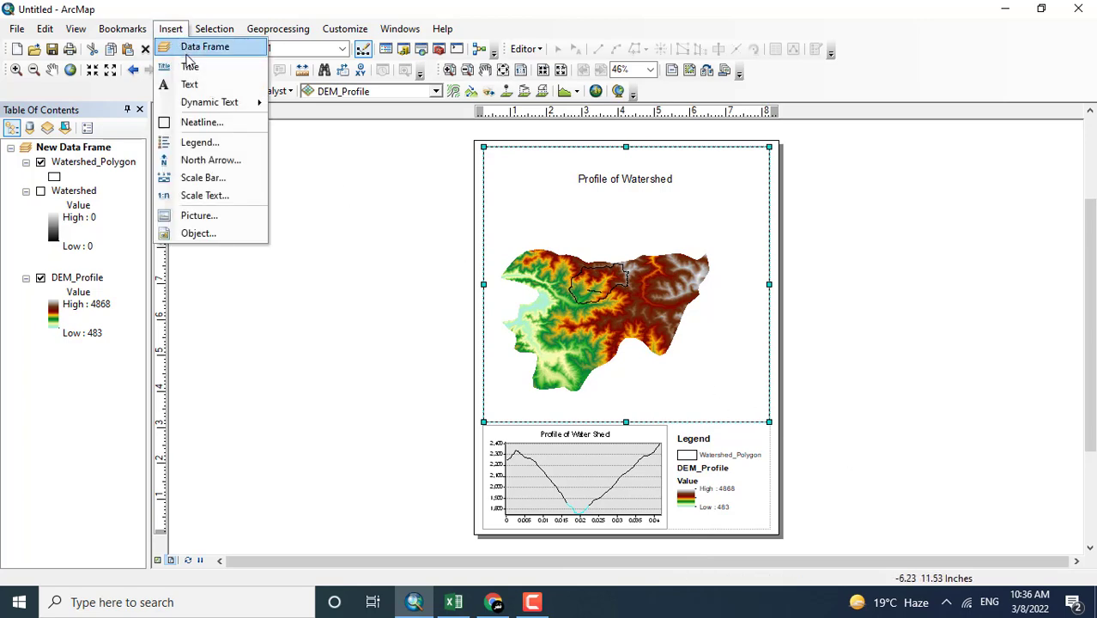
{"action": "left_click", "coordinate": [213, 161]}
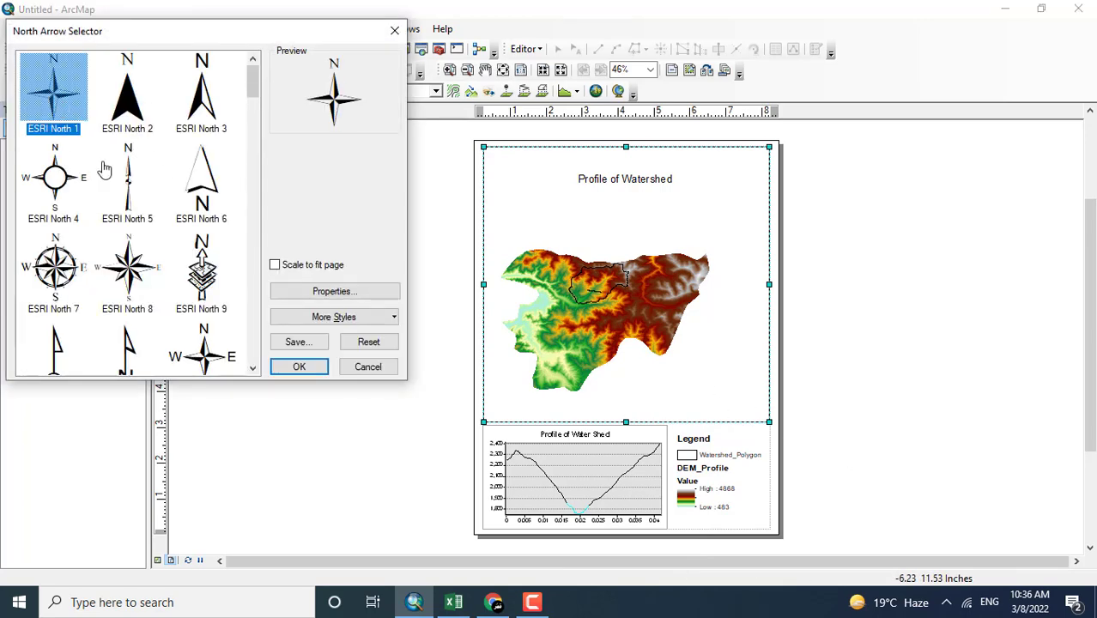
{"action": "left_click", "coordinate": [292, 368]}
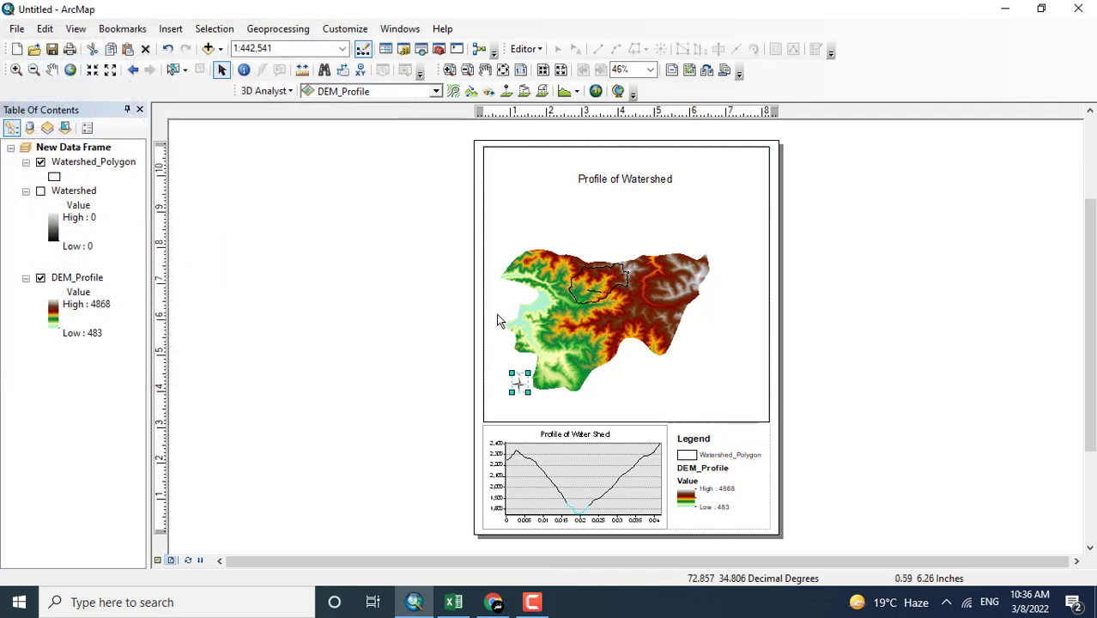
{"action": "left_click_drag", "start_coordinate": [529, 393], "coordinate": [722, 201]}
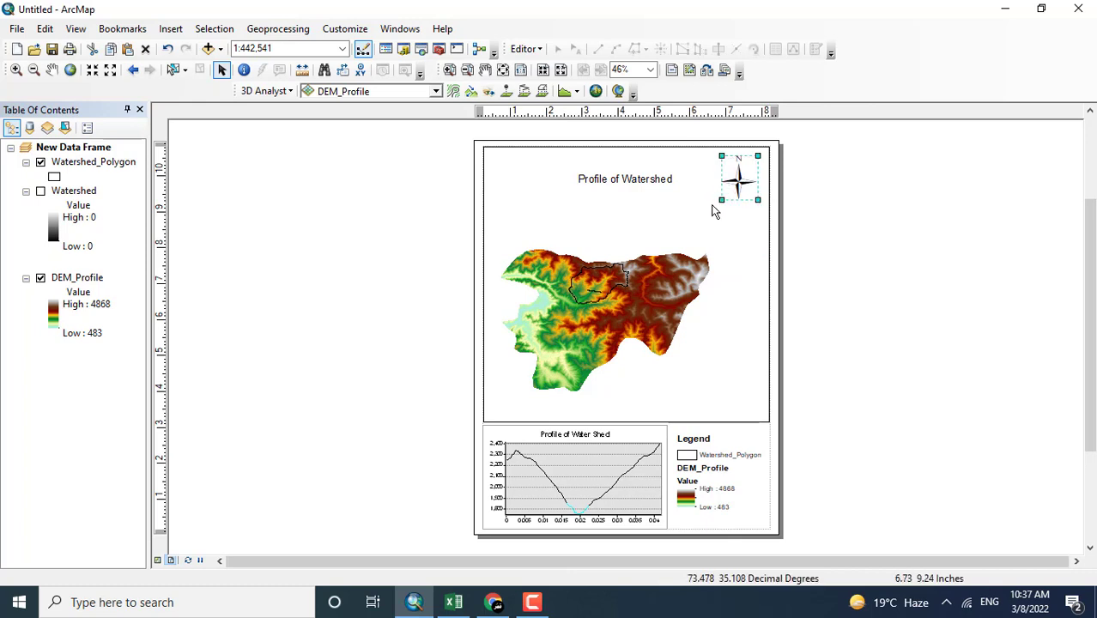
{"action": "left_click", "coordinate": [752, 277]}
{"action": "left_click", "coordinate": [812, 383]}
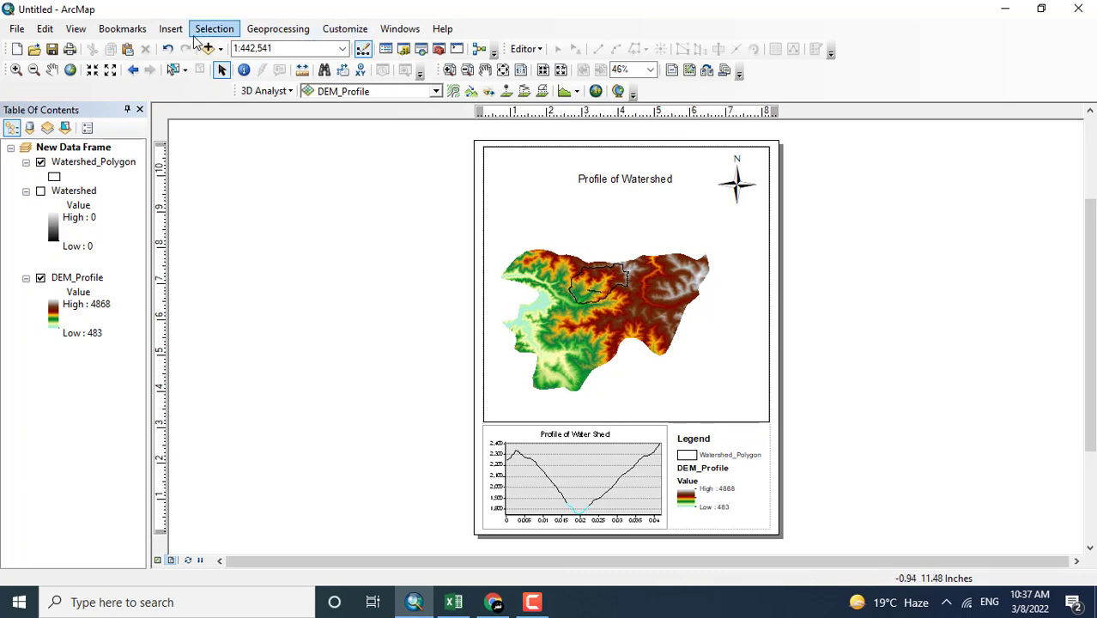
Insert Alternating Scale Bar 1 (0–26 miles), placed and widened at the map's bottom-right.
{"action": "left_click", "coordinate": [171, 30]}
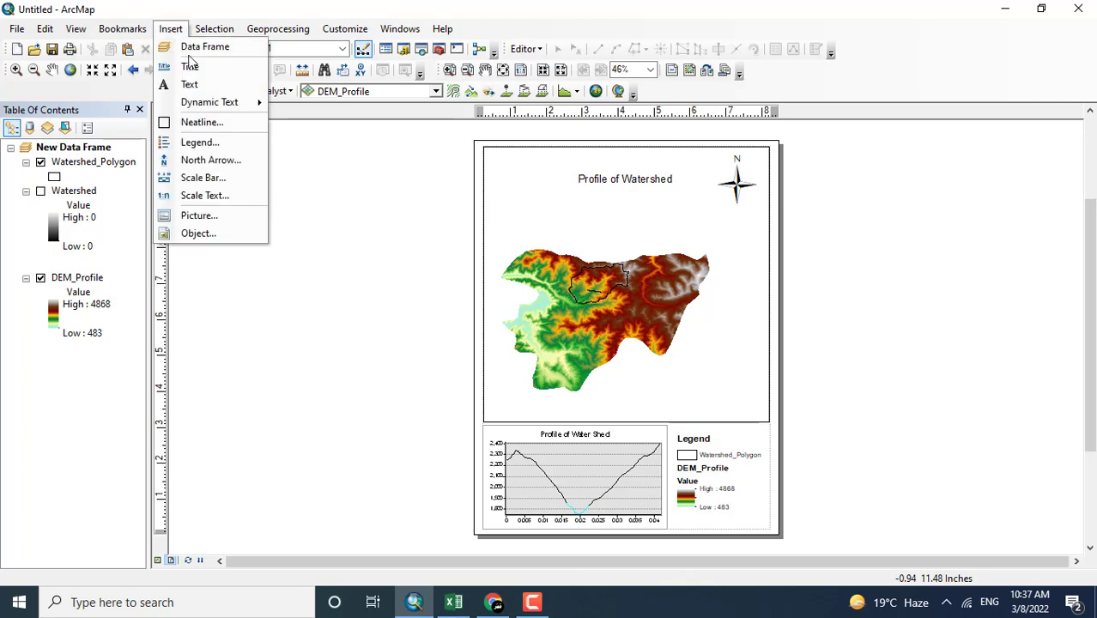
{"action": "left_click", "coordinate": [222, 183]}
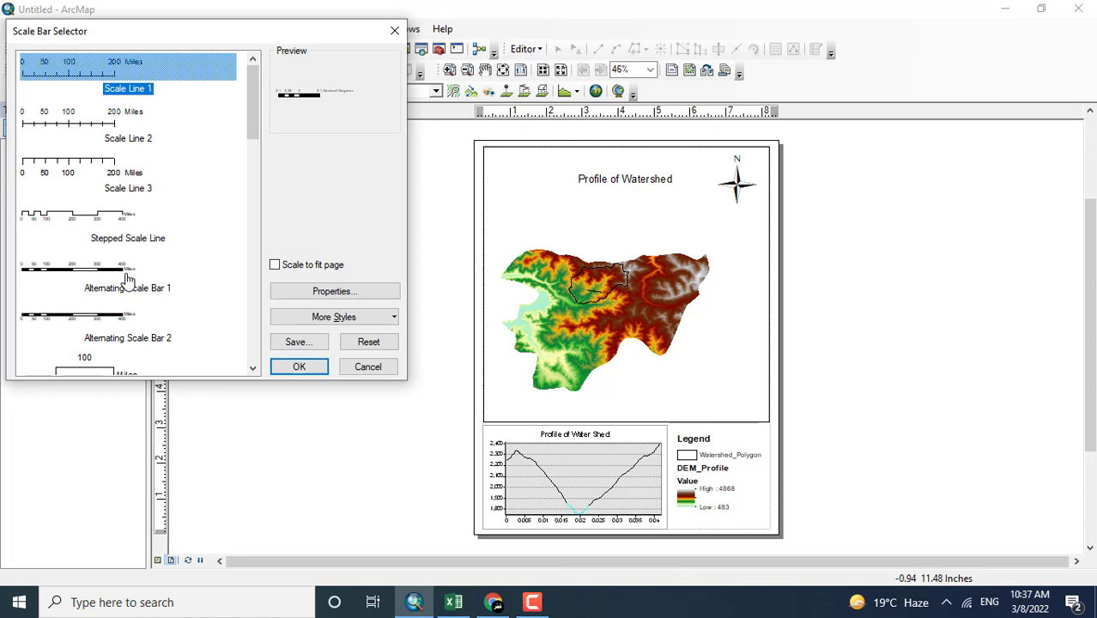
{"action": "left_click", "coordinate": [120, 277]}
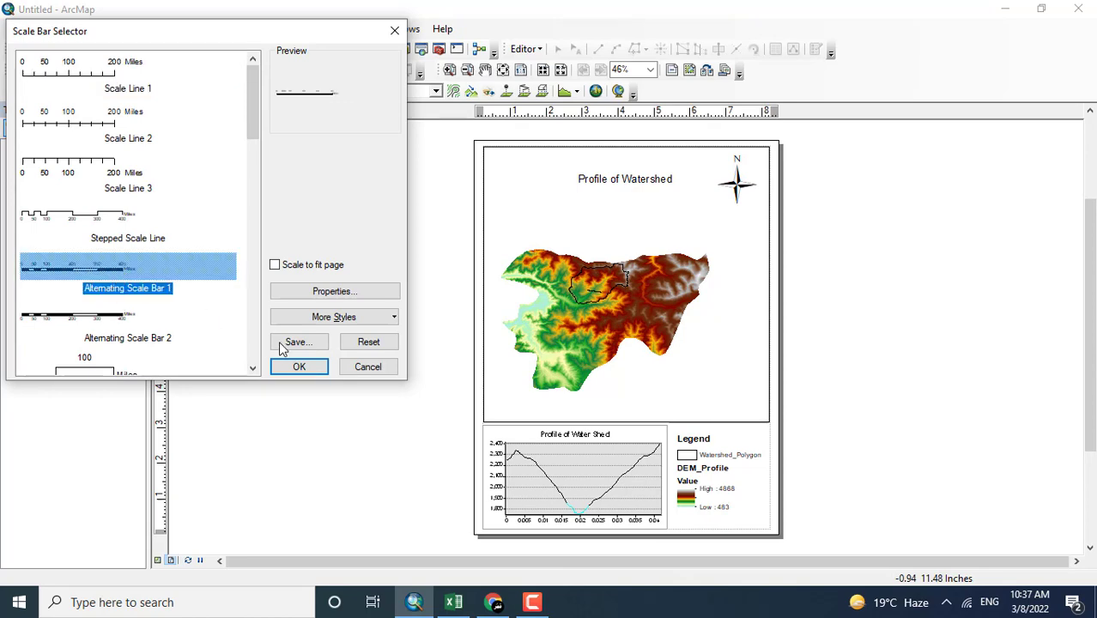
{"action": "left_click", "coordinate": [311, 371]}
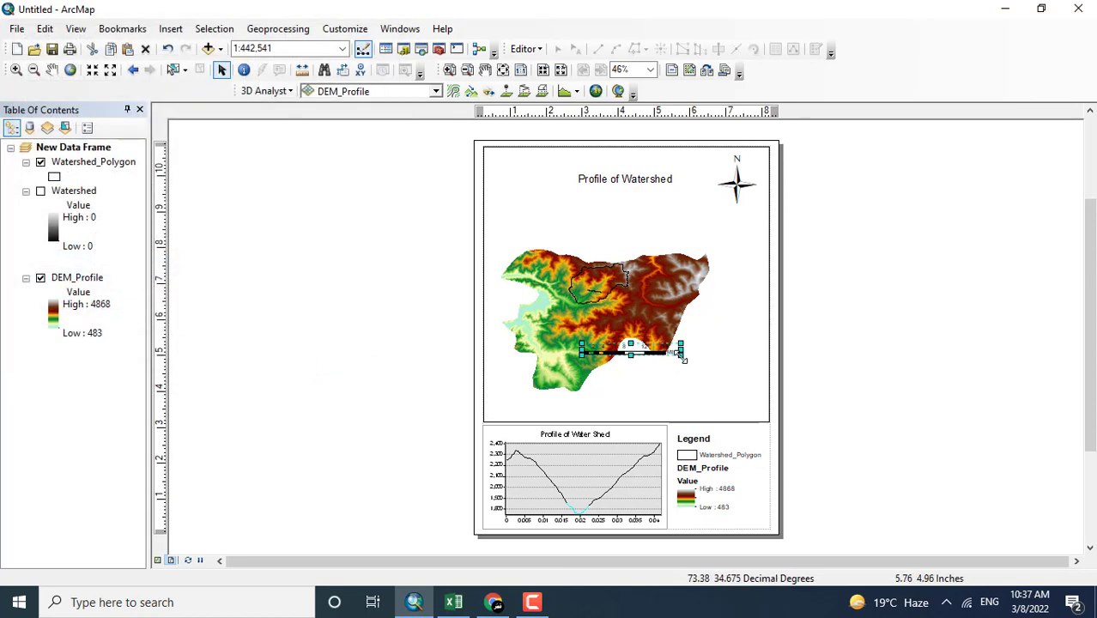
{"action": "left_click_drag", "start_coordinate": [680, 354], "coordinate": [729, 414]}
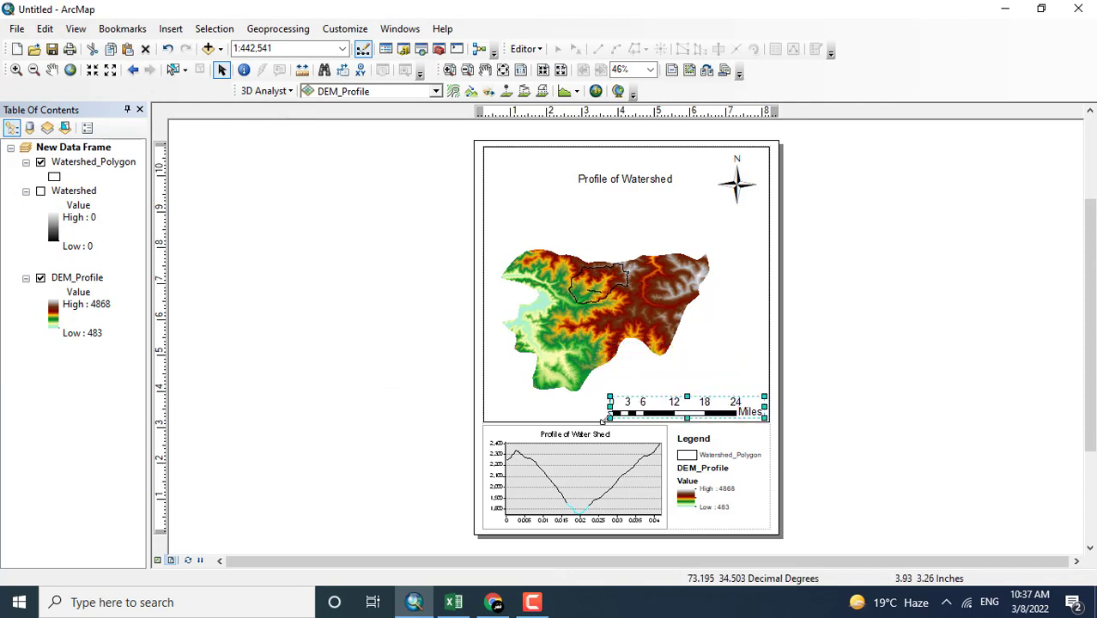
{"action": "left_click_drag", "start_coordinate": [594, 411], "coordinate": [592, 410]}
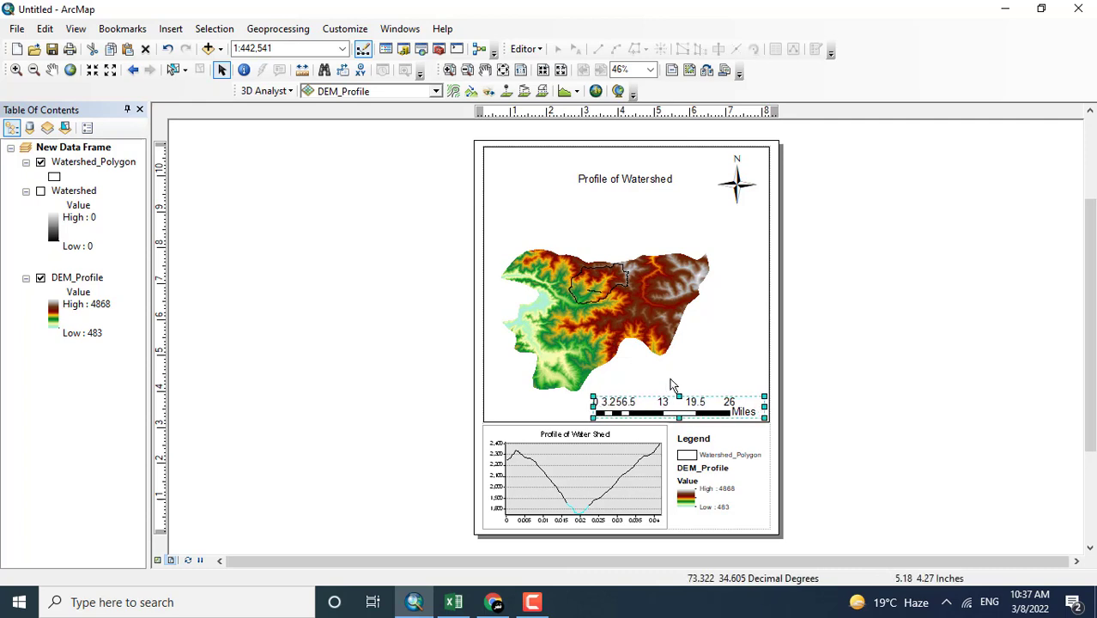
{"action": "left_click", "coordinate": [793, 375]}
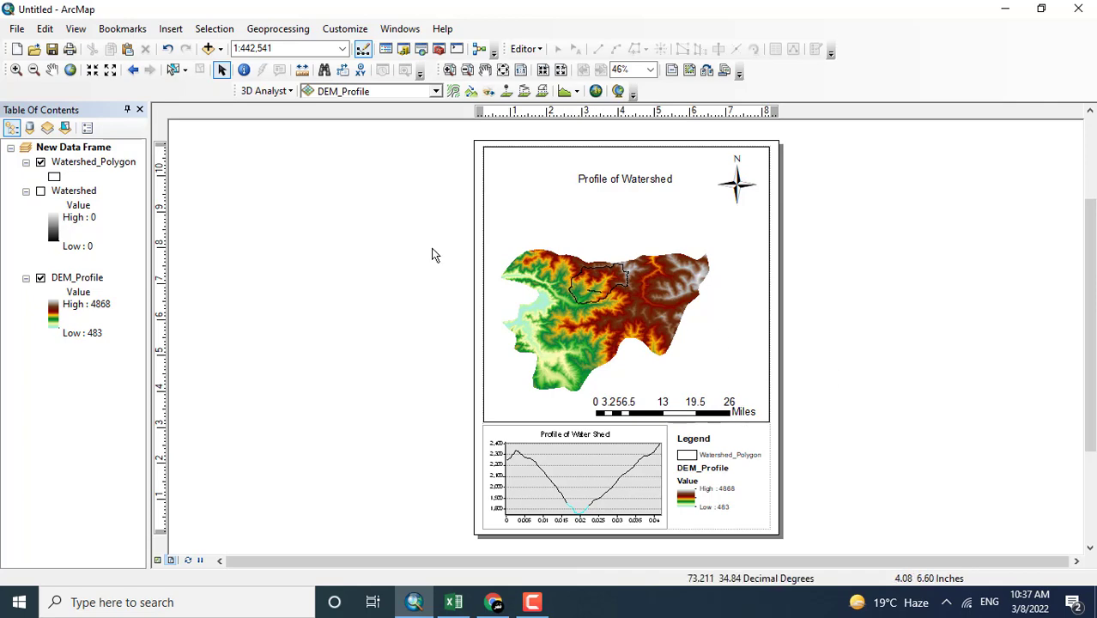
Export the map as a 200 dpi PNG named 'Profile of Watershed' on the Desktop.
{"action": "left_click", "coordinate": [17, 28]}
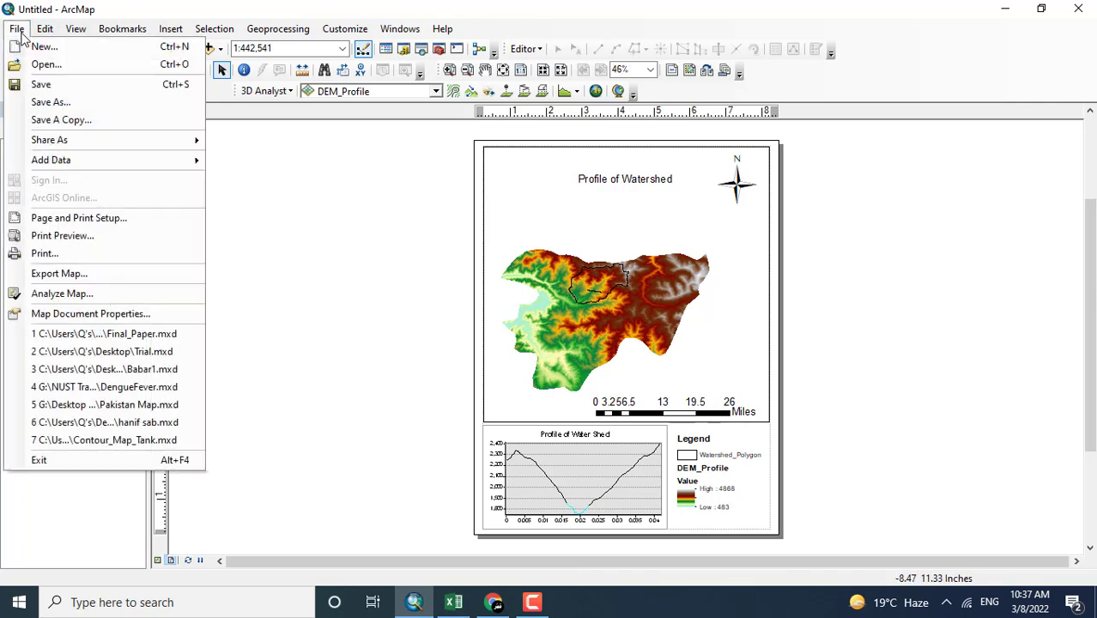
{"action": "left_click", "coordinate": [82, 275]}
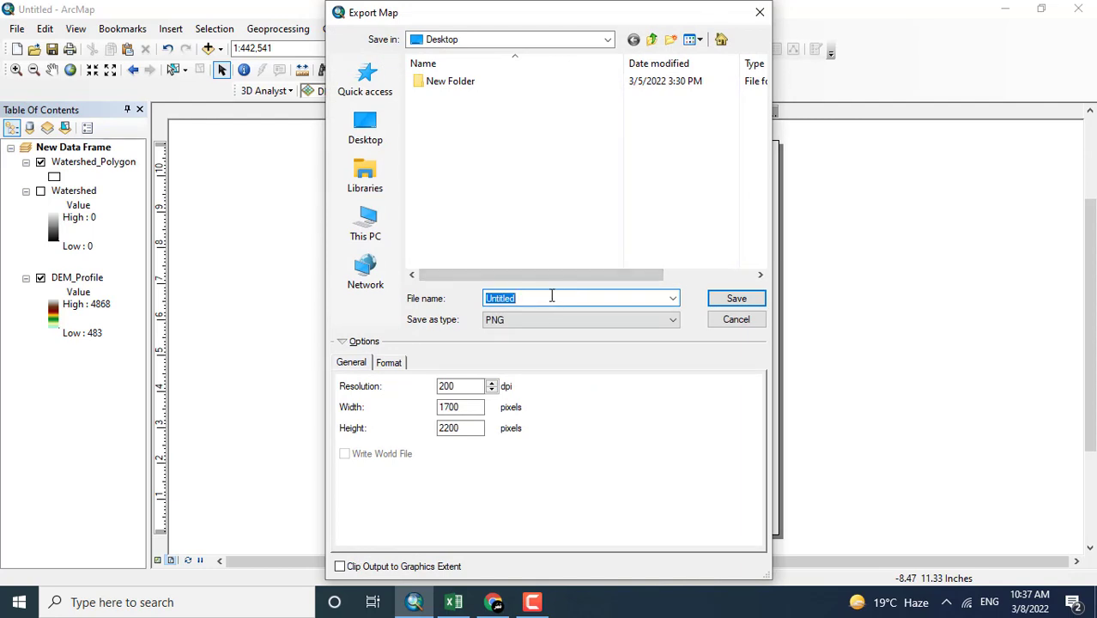
{"action": "type", "text": "Prof"}
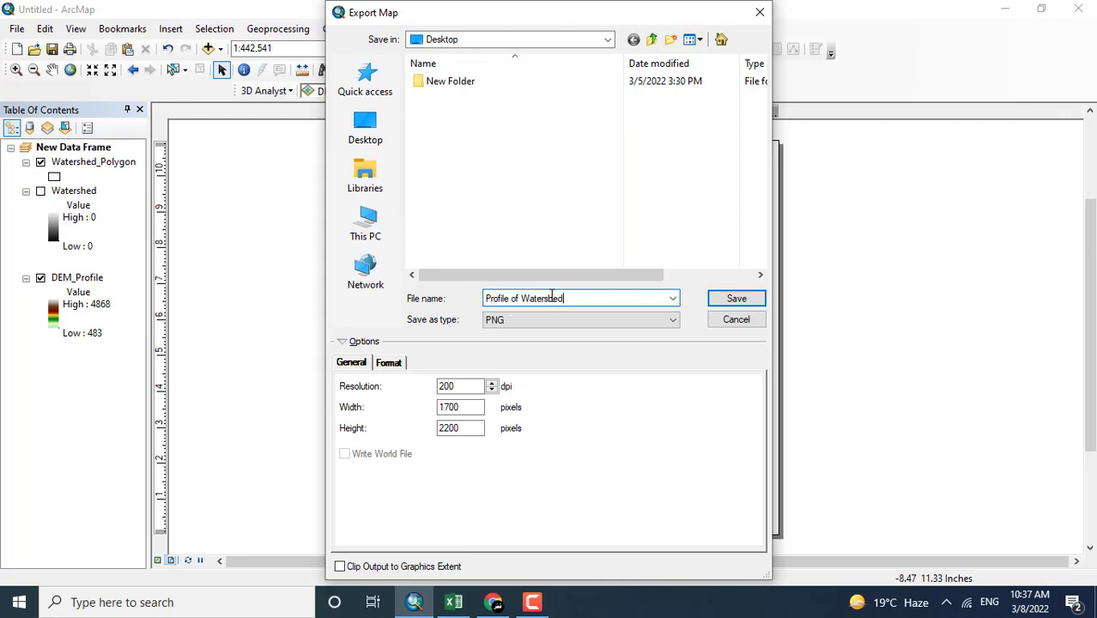
{"action": "key", "text": "Return"}
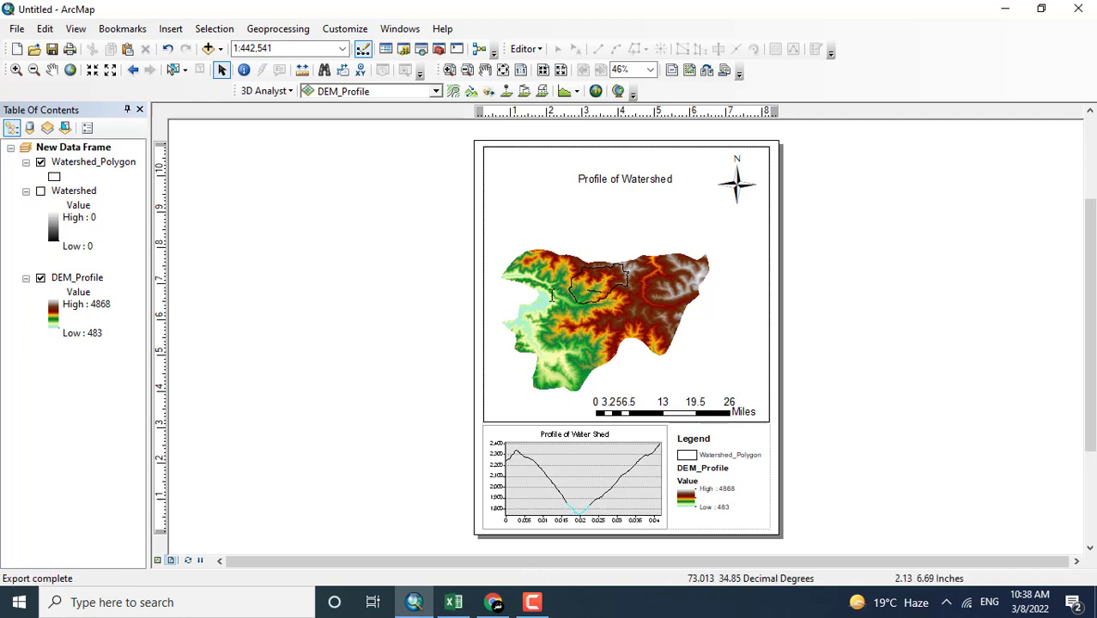
{"action": "left_click", "coordinate": [1007, 9]}
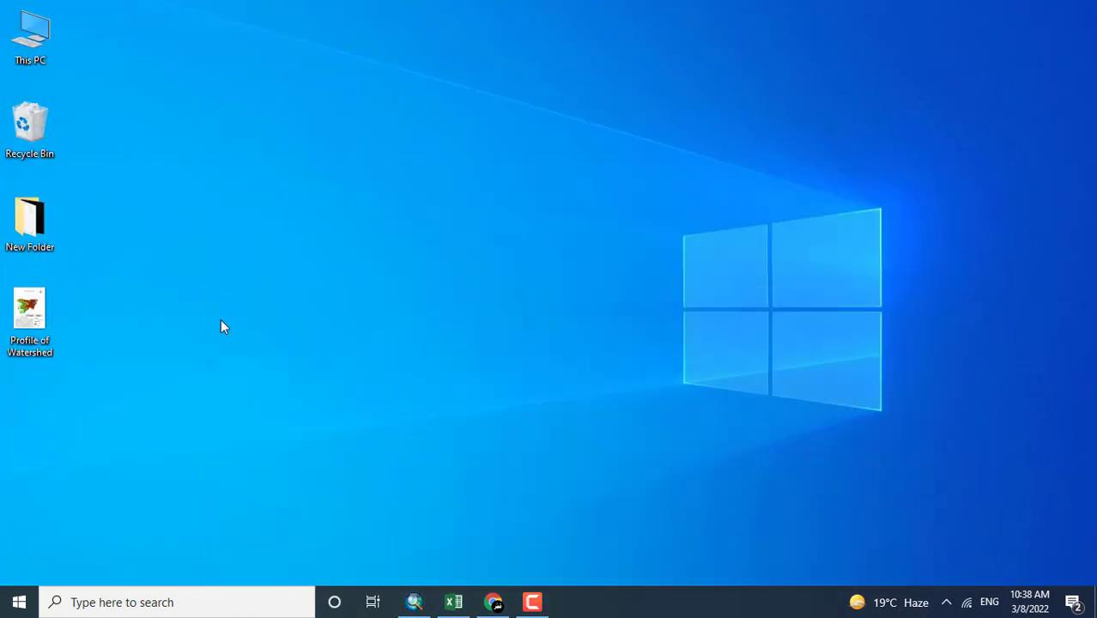
{"action": "double_click", "coordinate": [32, 321]}
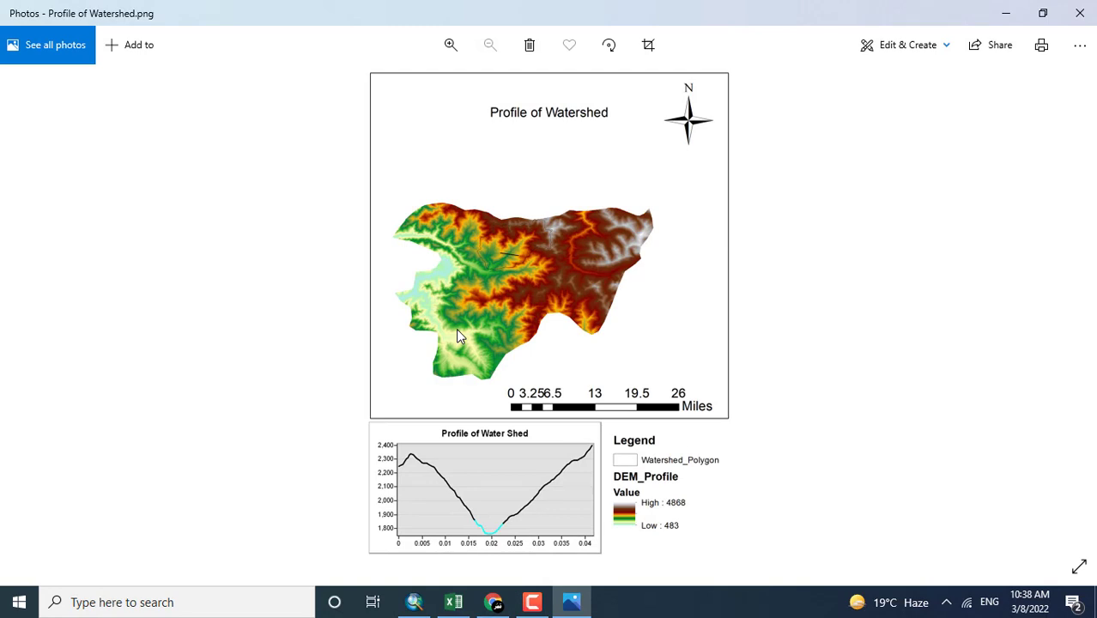
{"action": "left_click", "coordinate": [1080, 12]}
Insert a neatline placed around all layout elements with a 10 pt gap.
{"action": "left_click", "coordinate": [414, 602]}
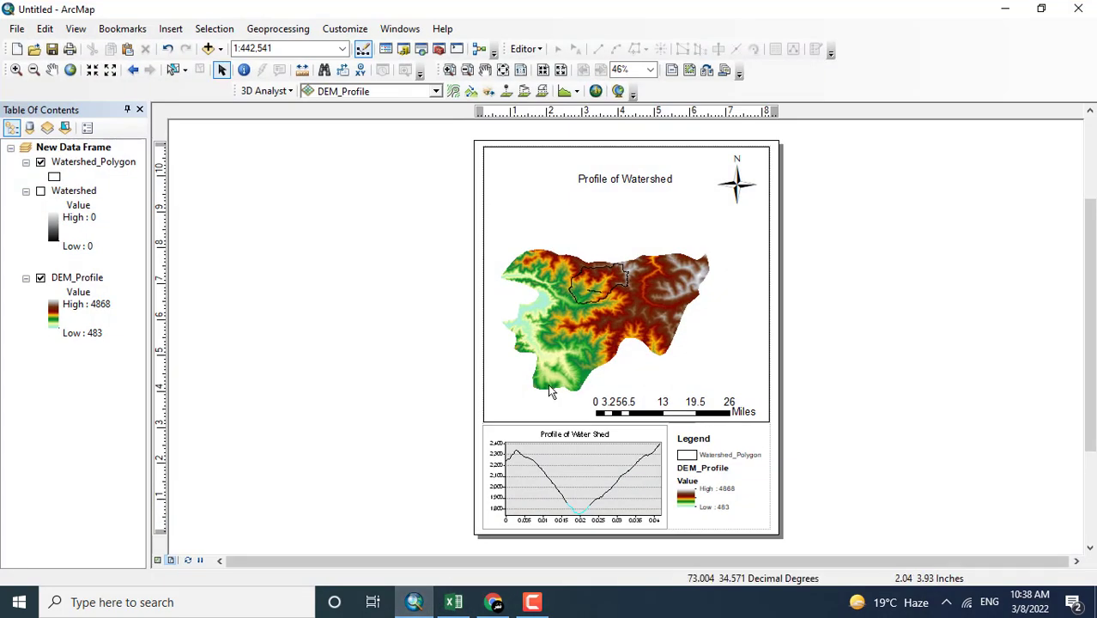
{"action": "left_click", "coordinate": [170, 29]}
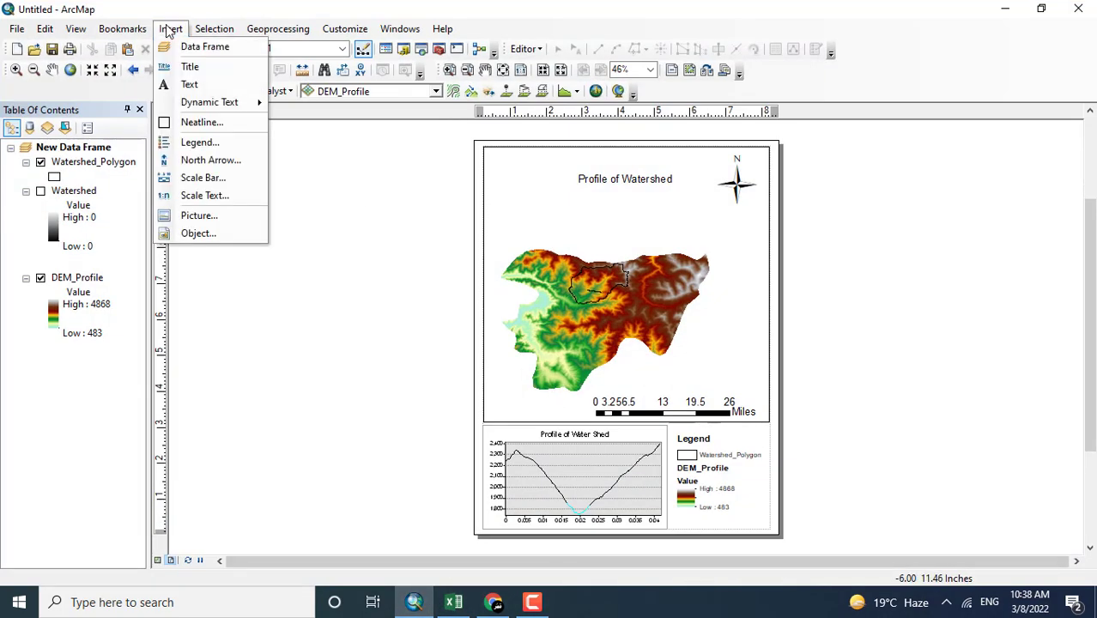
{"action": "left_click", "coordinate": [208, 120]}
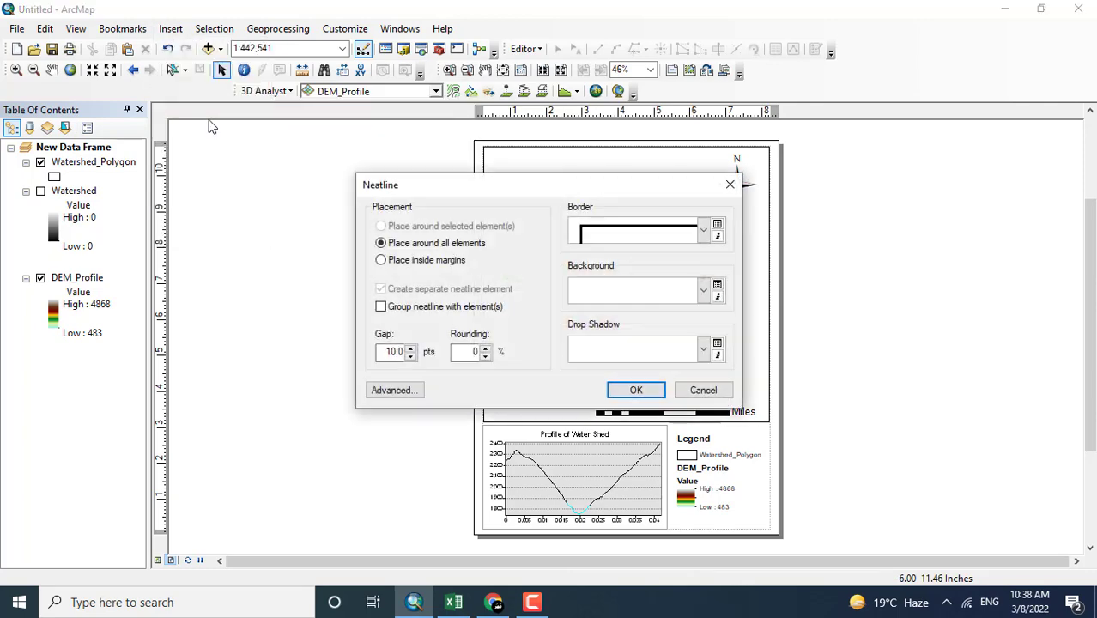
{"action": "left_click", "coordinate": [636, 390]}
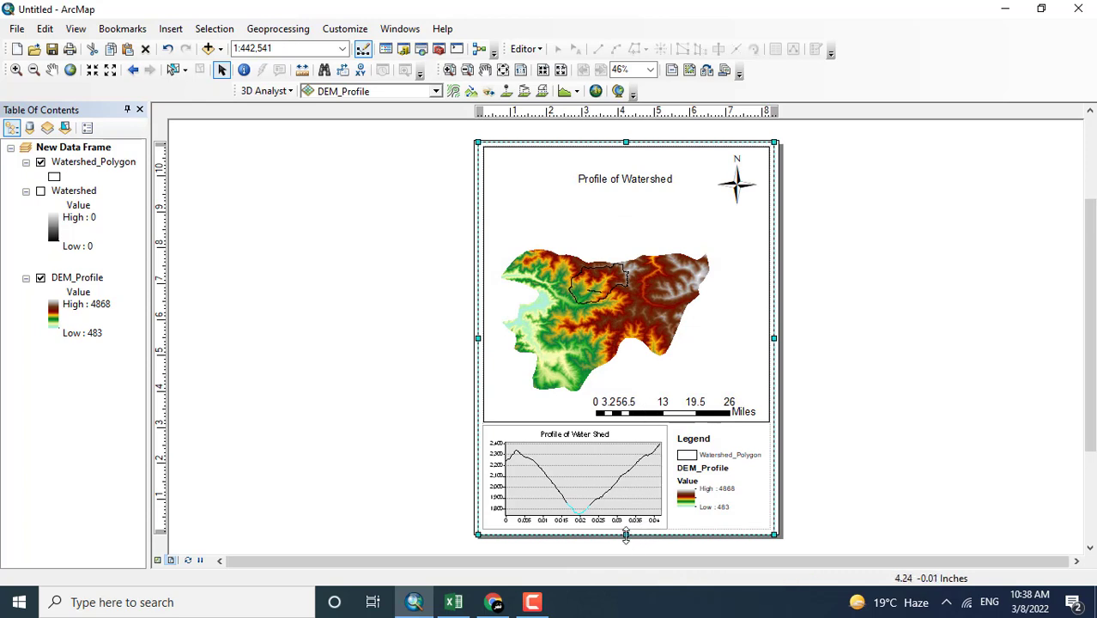
{"action": "left_click", "coordinate": [424, 432]}
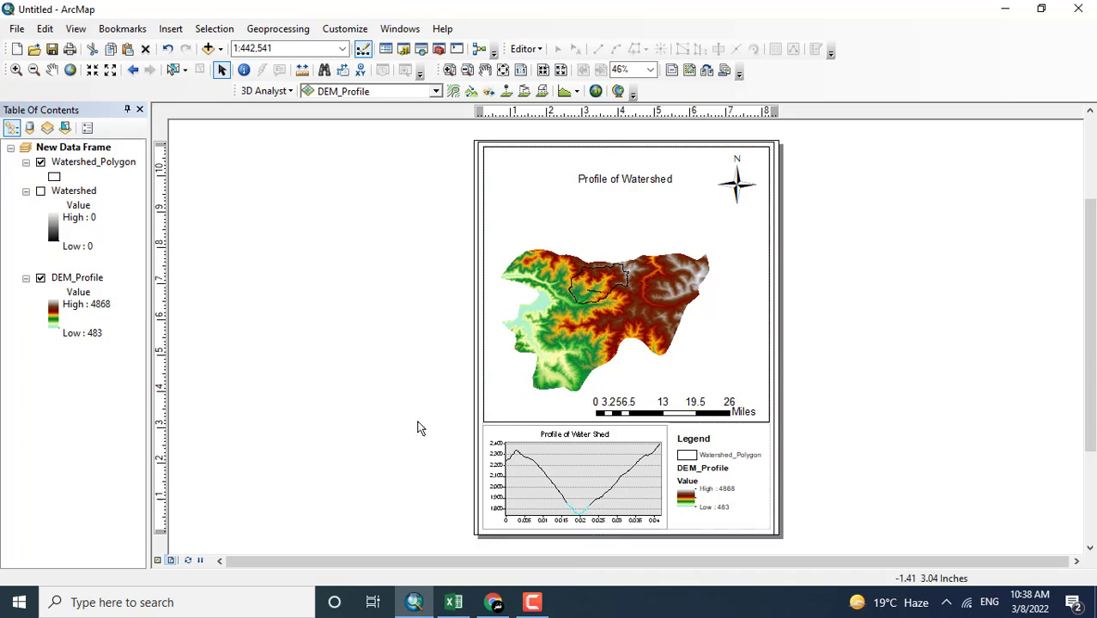
Re-export the bordered layout, overwriting the existing Profile of Watershed.png.
{"action": "left_click", "coordinate": [26, 32]}
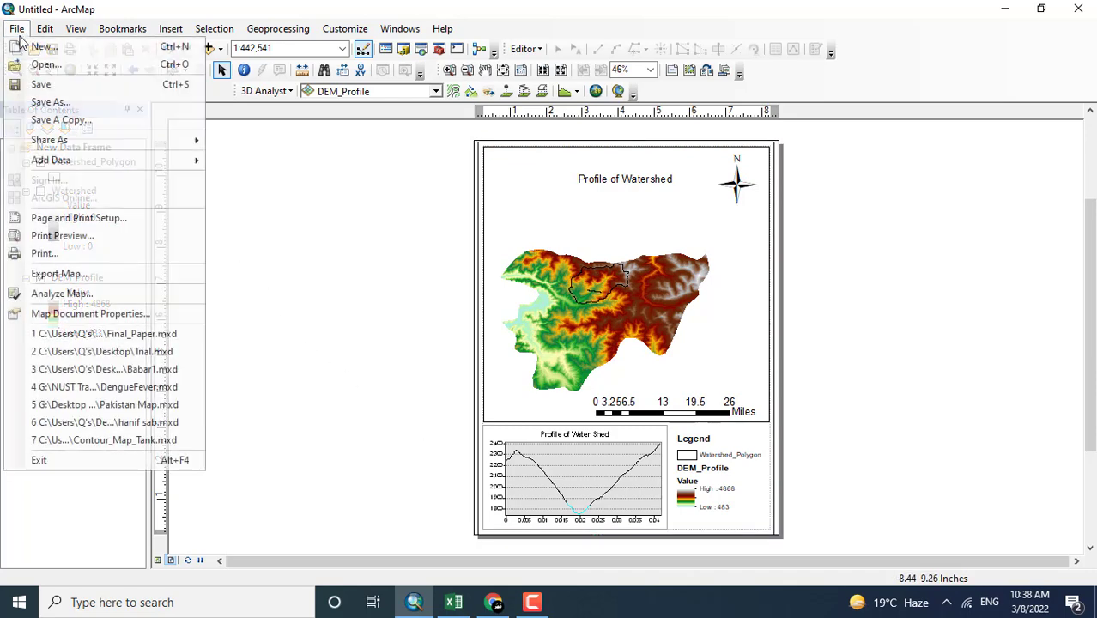
{"action": "left_click", "coordinate": [74, 290]}
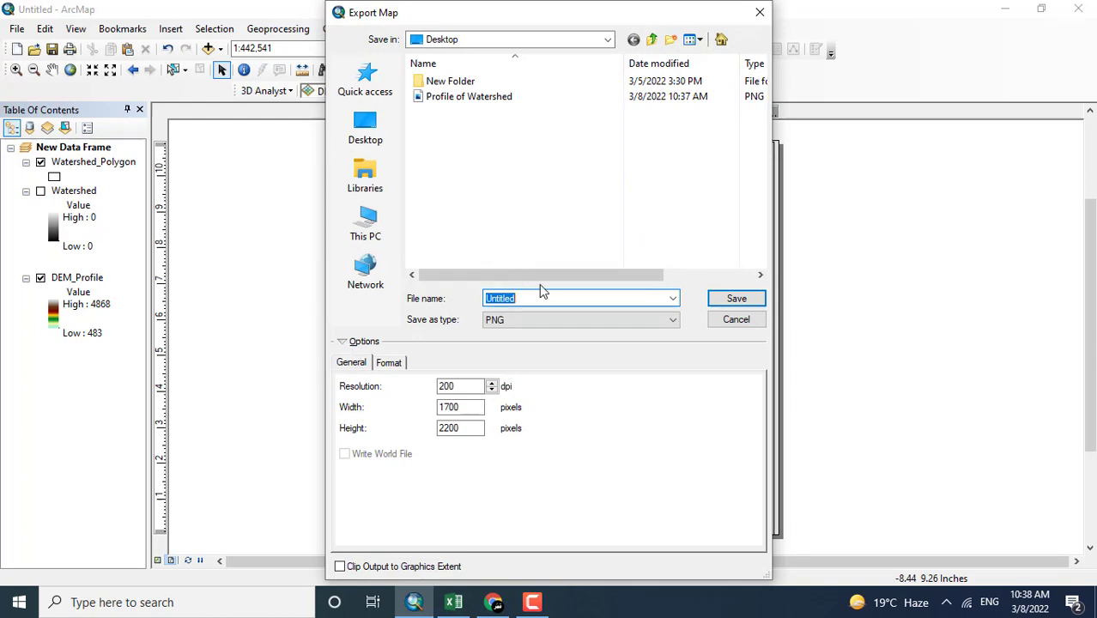
{"action": "left_click", "coordinate": [494, 97]}
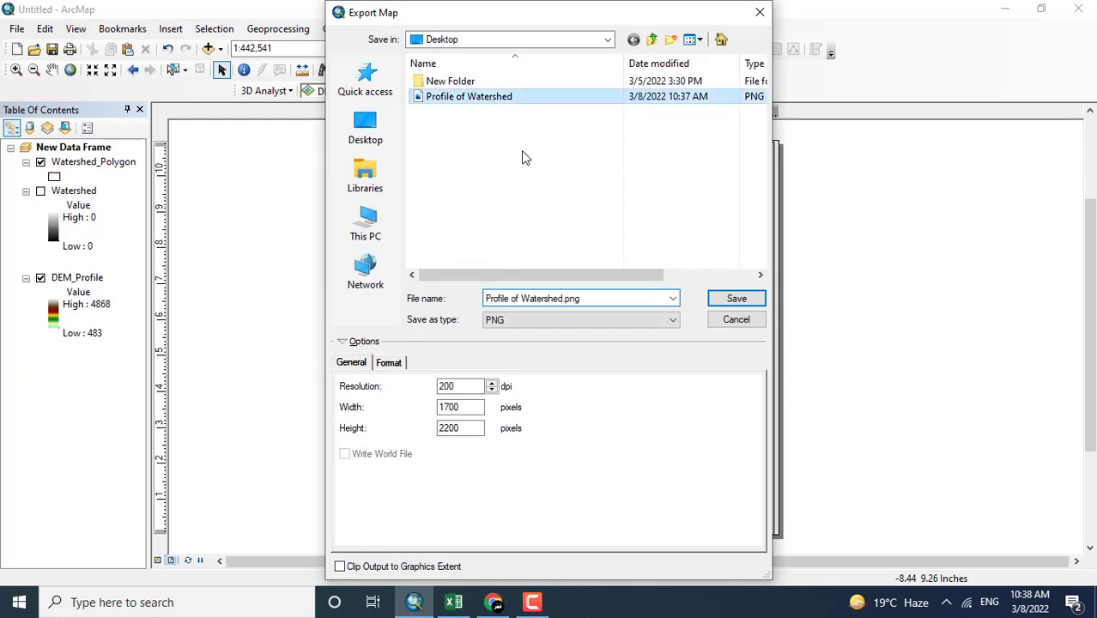
{"action": "left_click", "coordinate": [726, 302]}
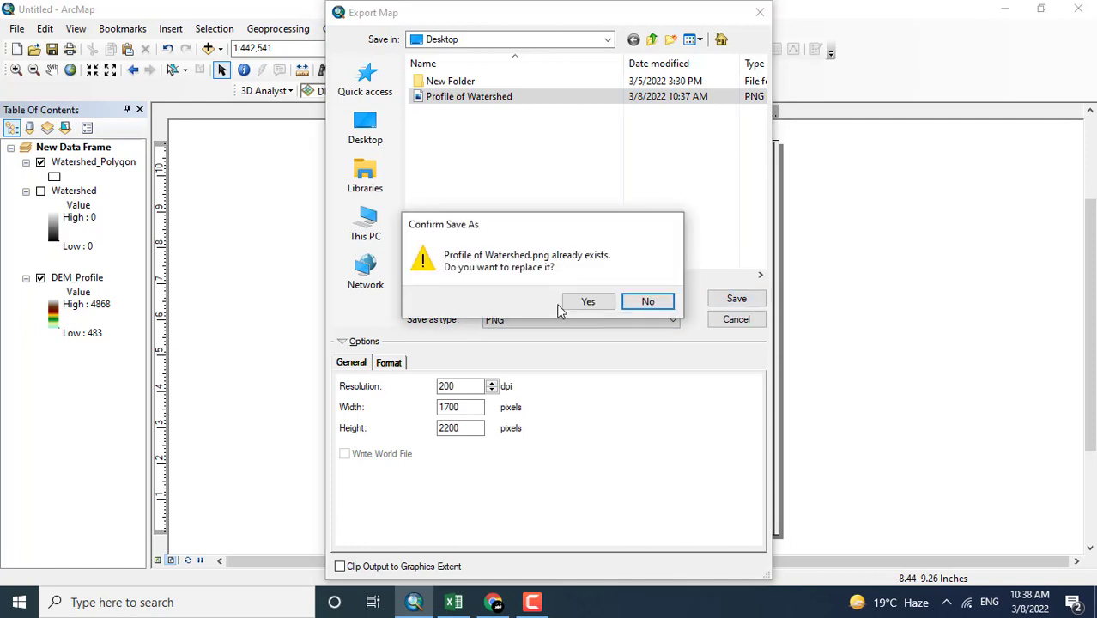
{"action": "left_click", "coordinate": [584, 302]}
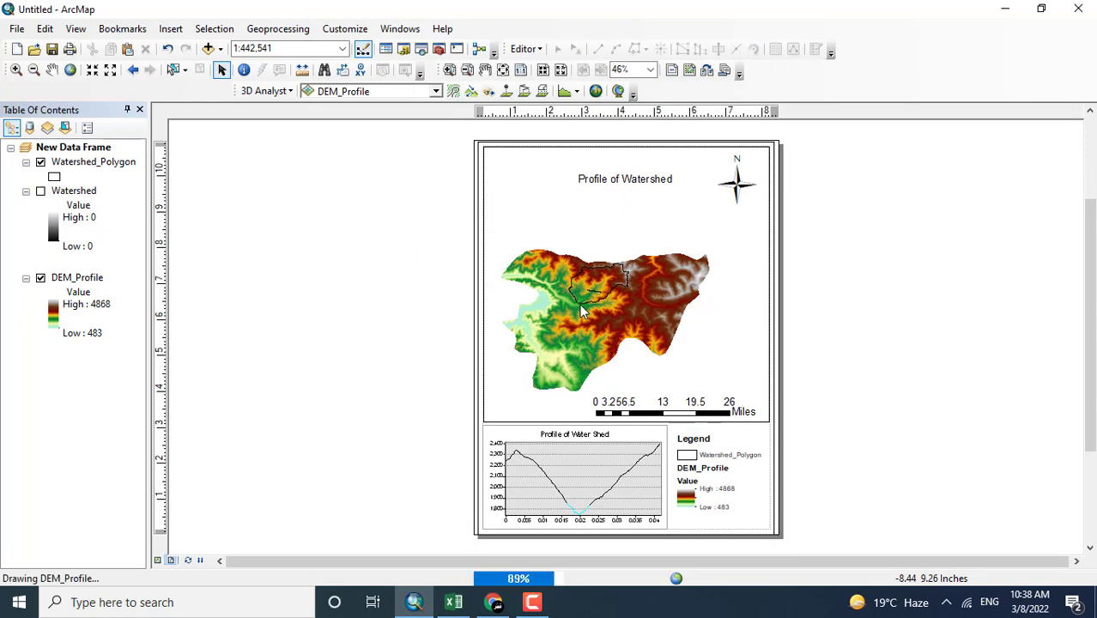
Minimize ArcMap and open Profile of Watershed.png from the desktop in Photos.
{"action": "left_click", "coordinate": [1005, 9]}
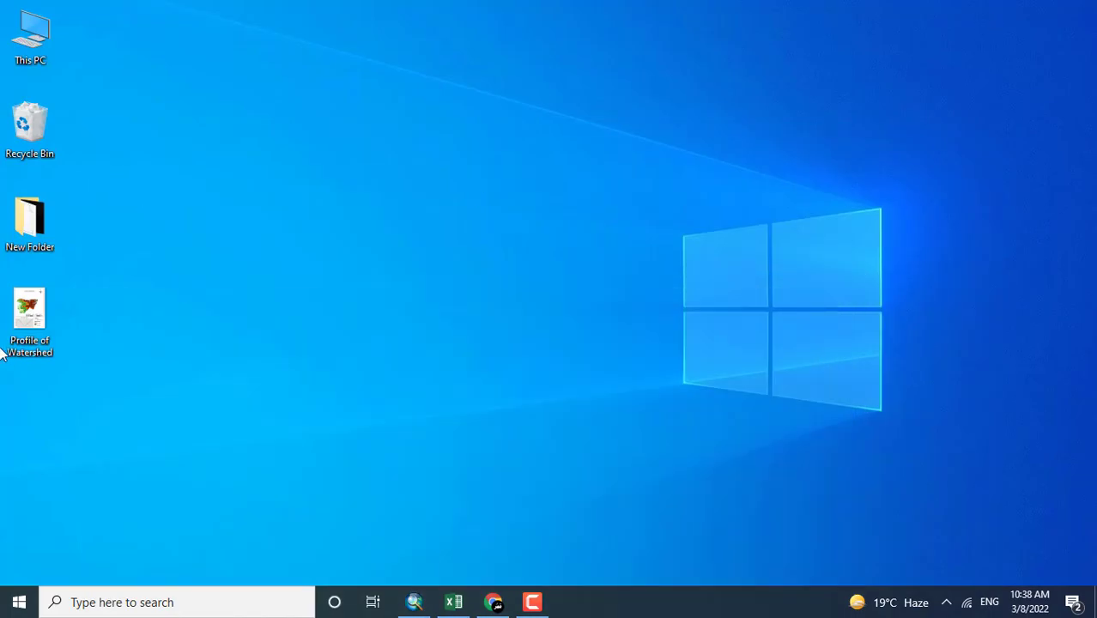
{"action": "double_click", "coordinate": [42, 299]}
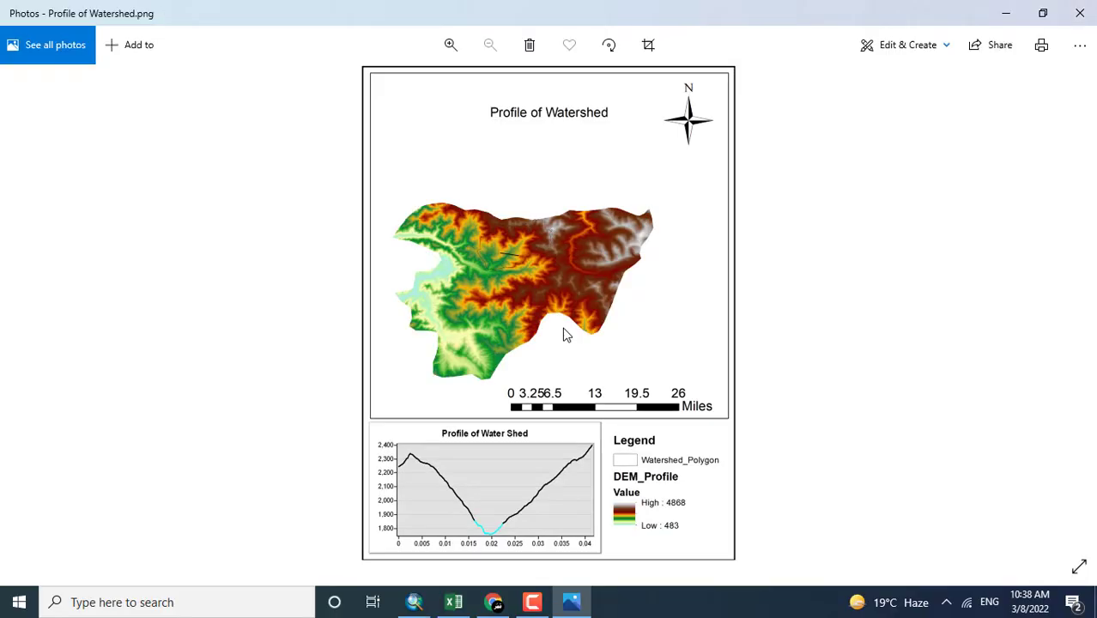